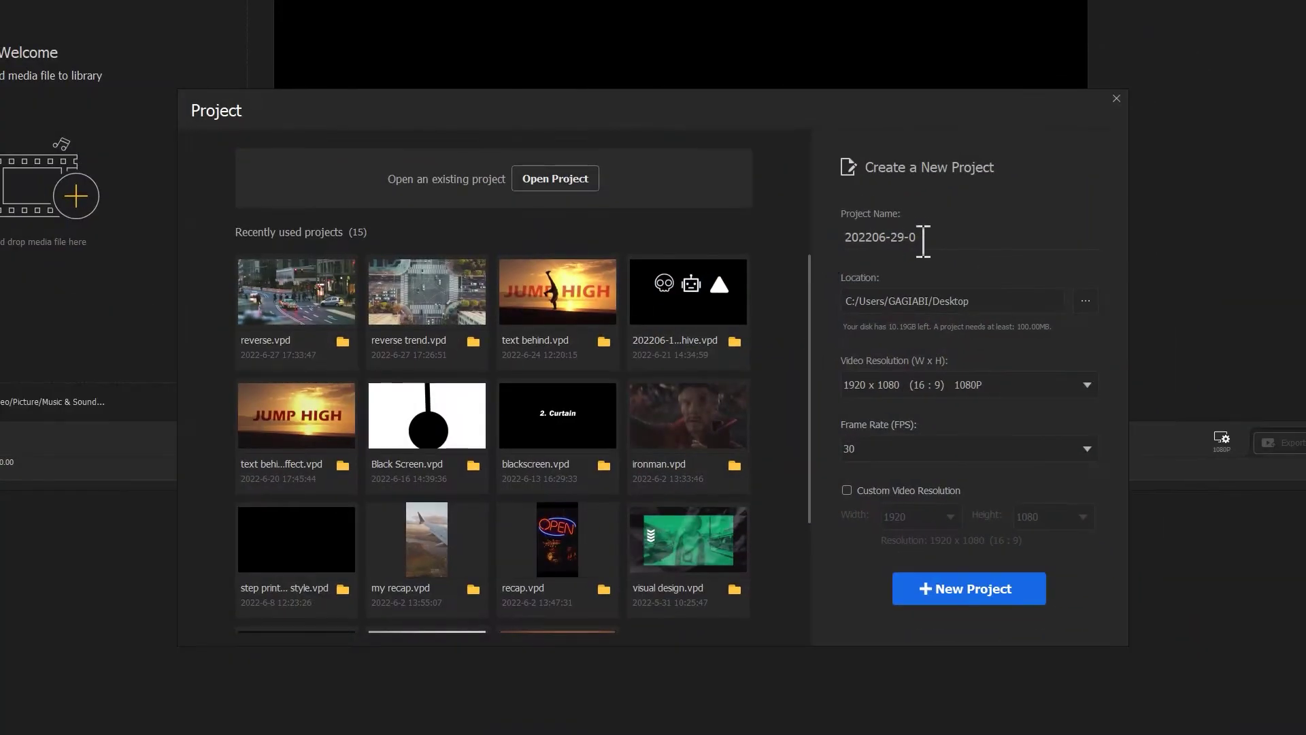
- Create the 'anime effect' project, import the video clip and place it on the video track
double_click(923, 242)
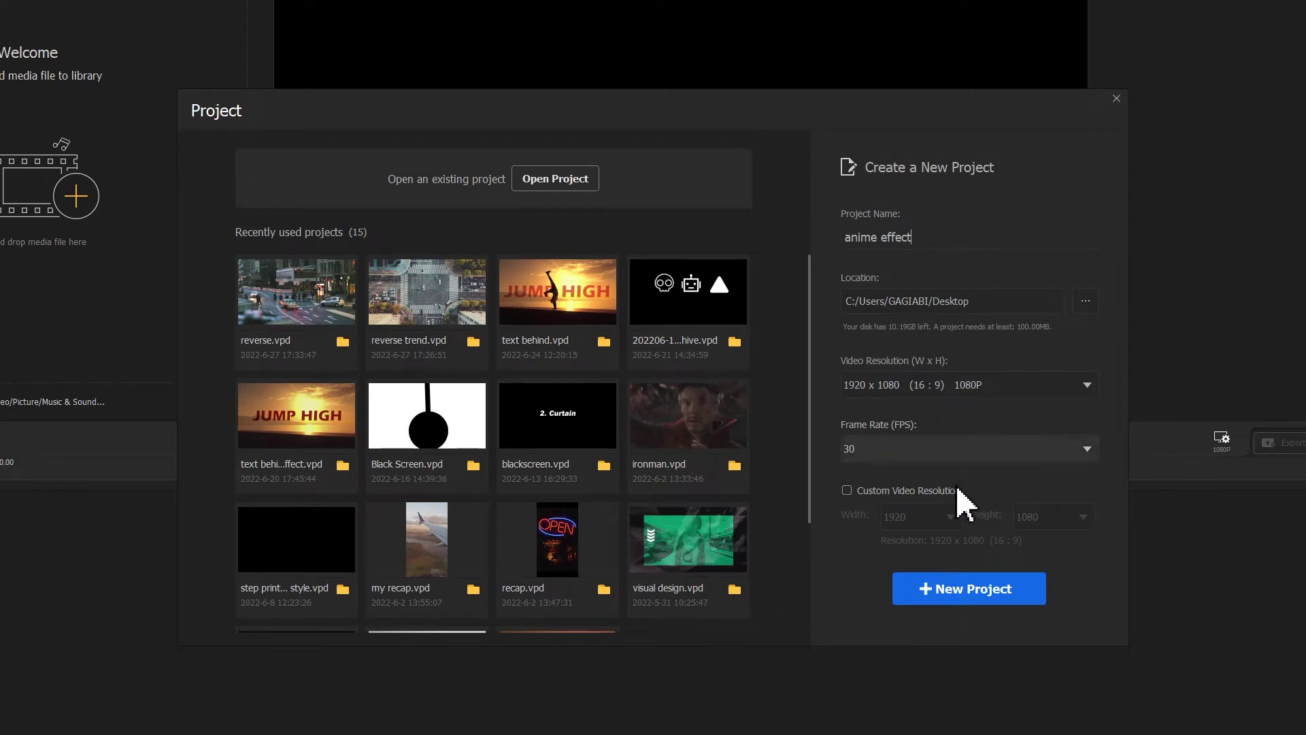
left_click(966, 589)
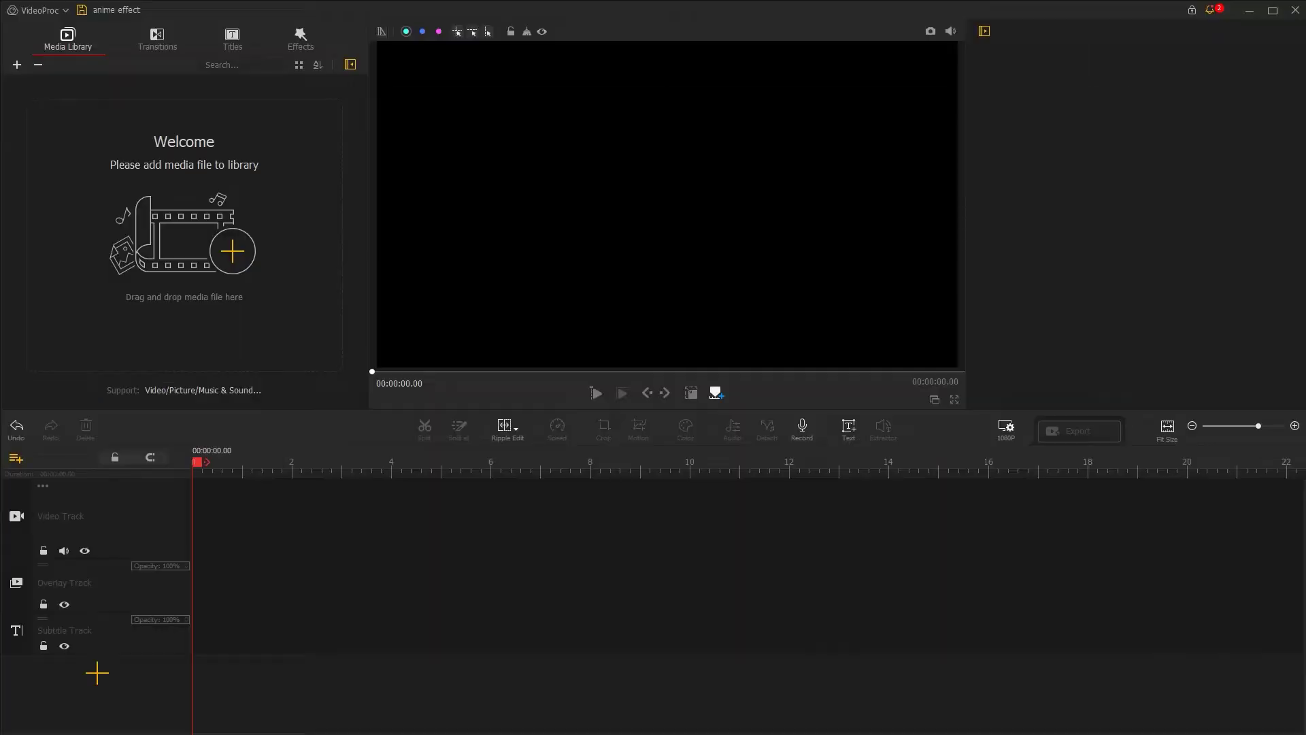
left_click_drag(190, 476, 206, 302)
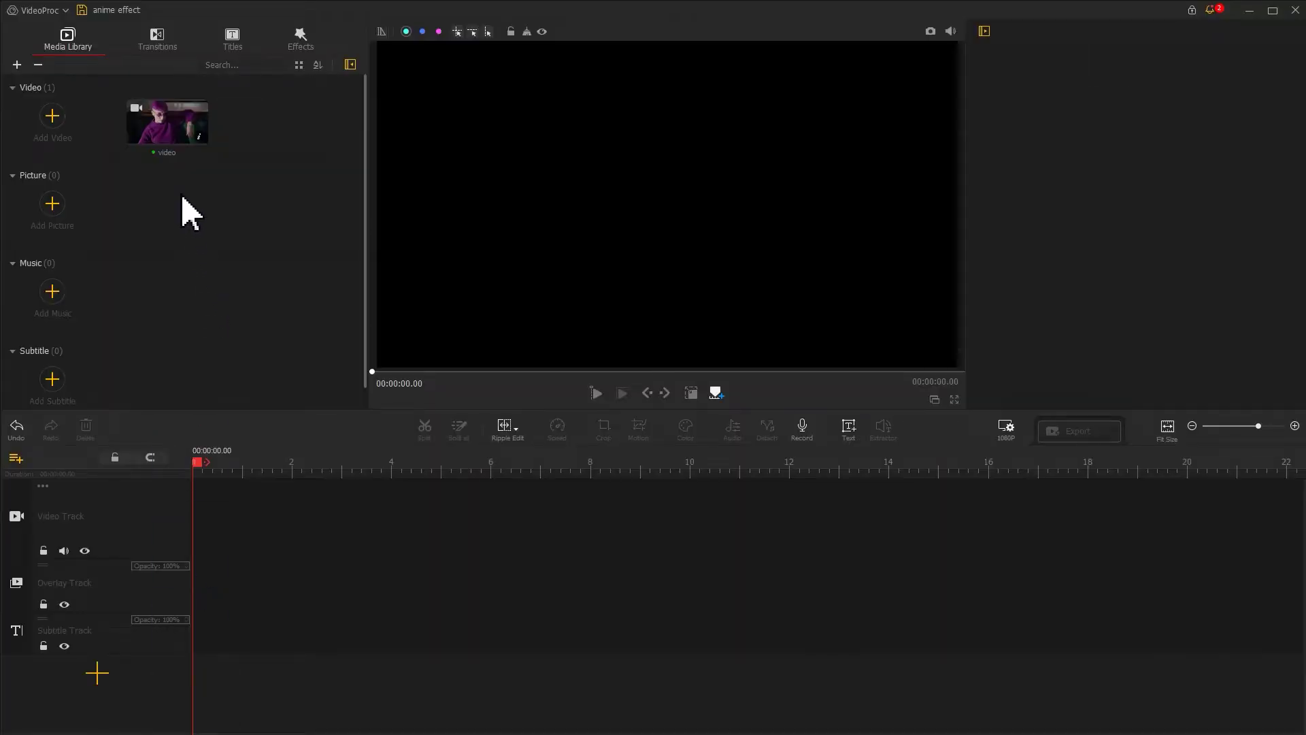
left_click_drag(172, 140, 196, 467)
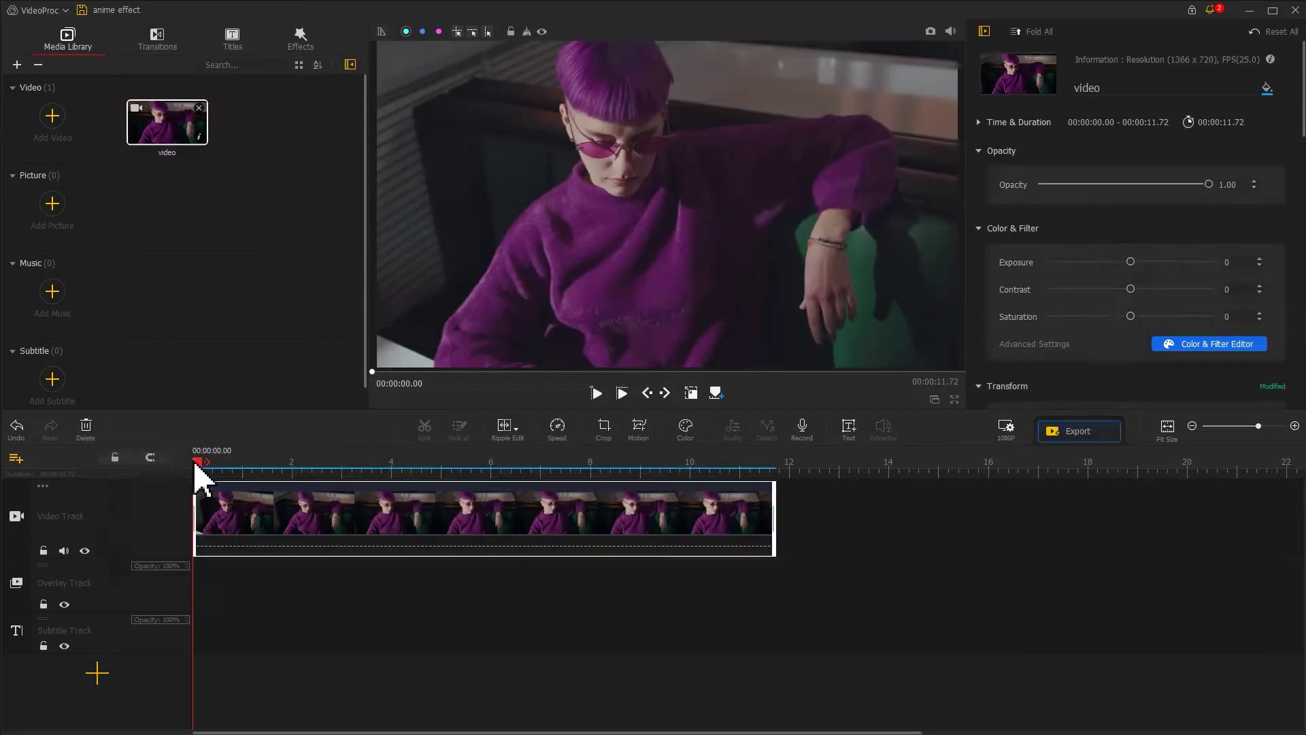
left_click(197, 464)
- Split the clip at 1.86 s and paste a copy of the second part on the overlay track at 1.86 s
left_click_drag(199, 463, 290, 464)
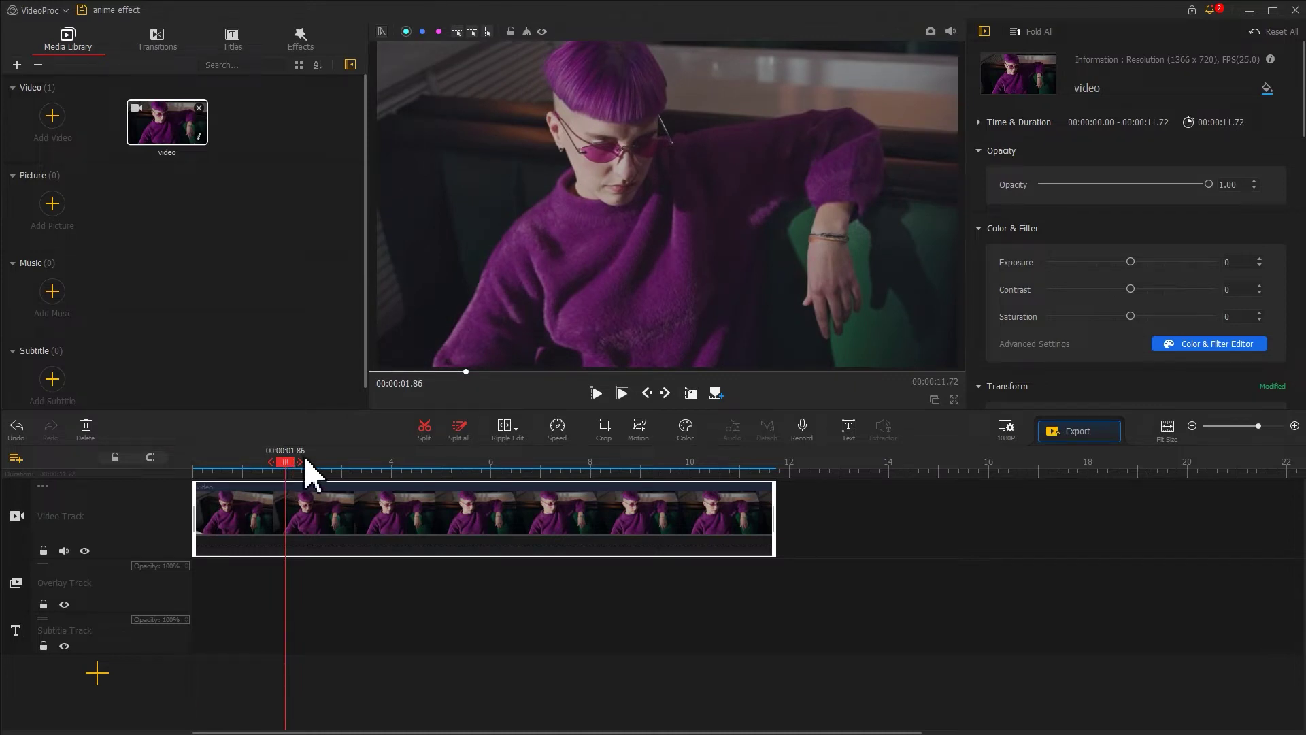
left_click(424, 429)
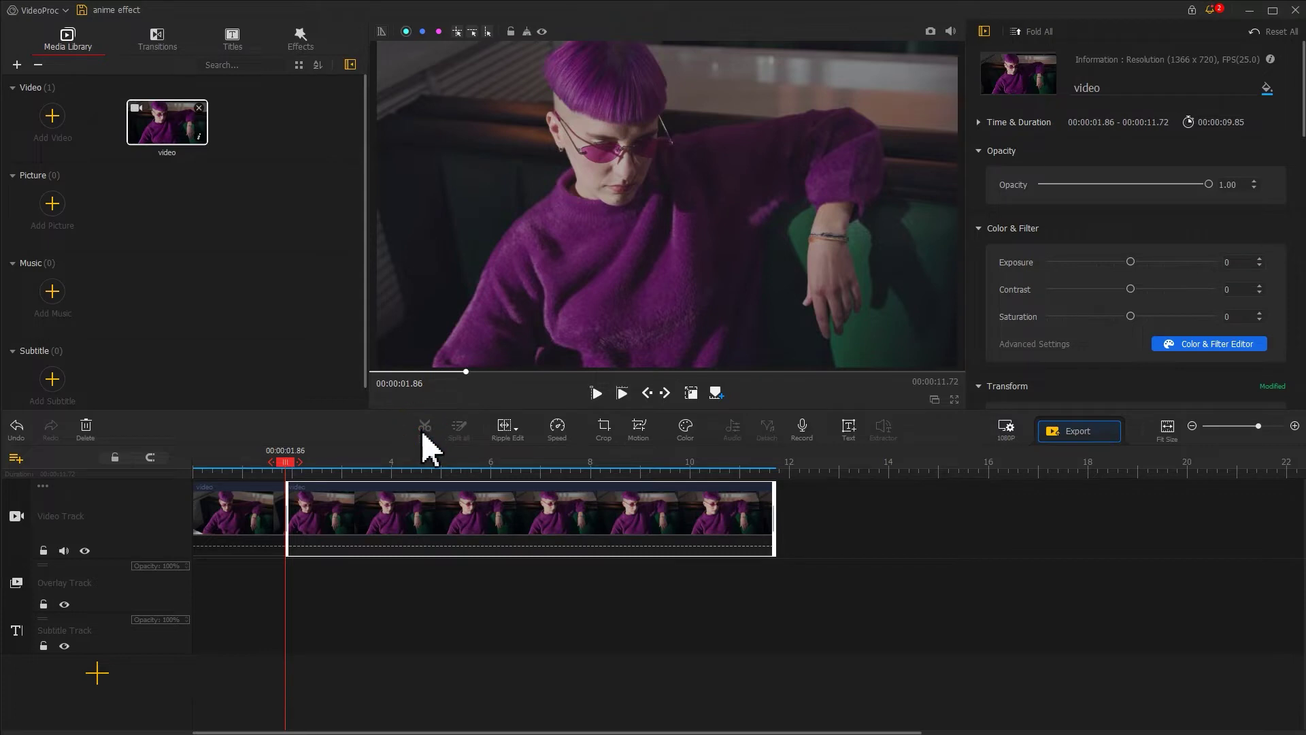
left_click(341, 525)
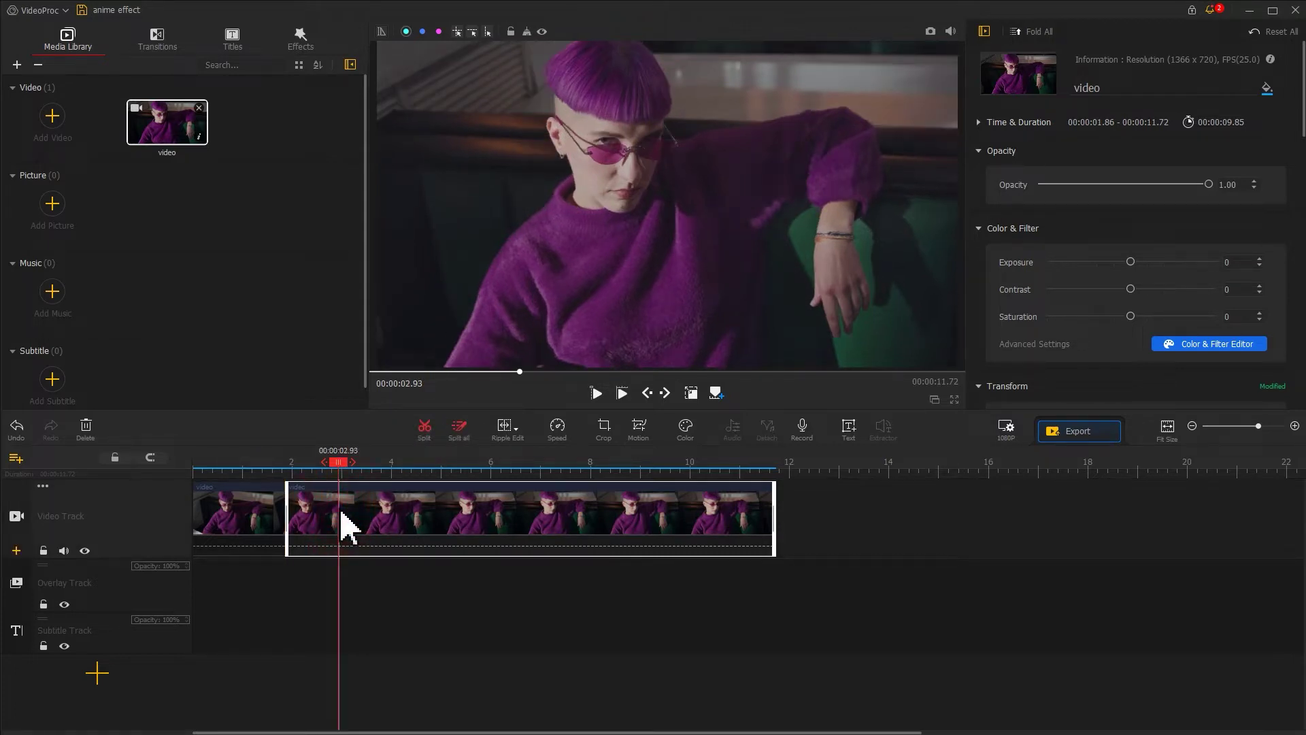
key("ctrl+c")
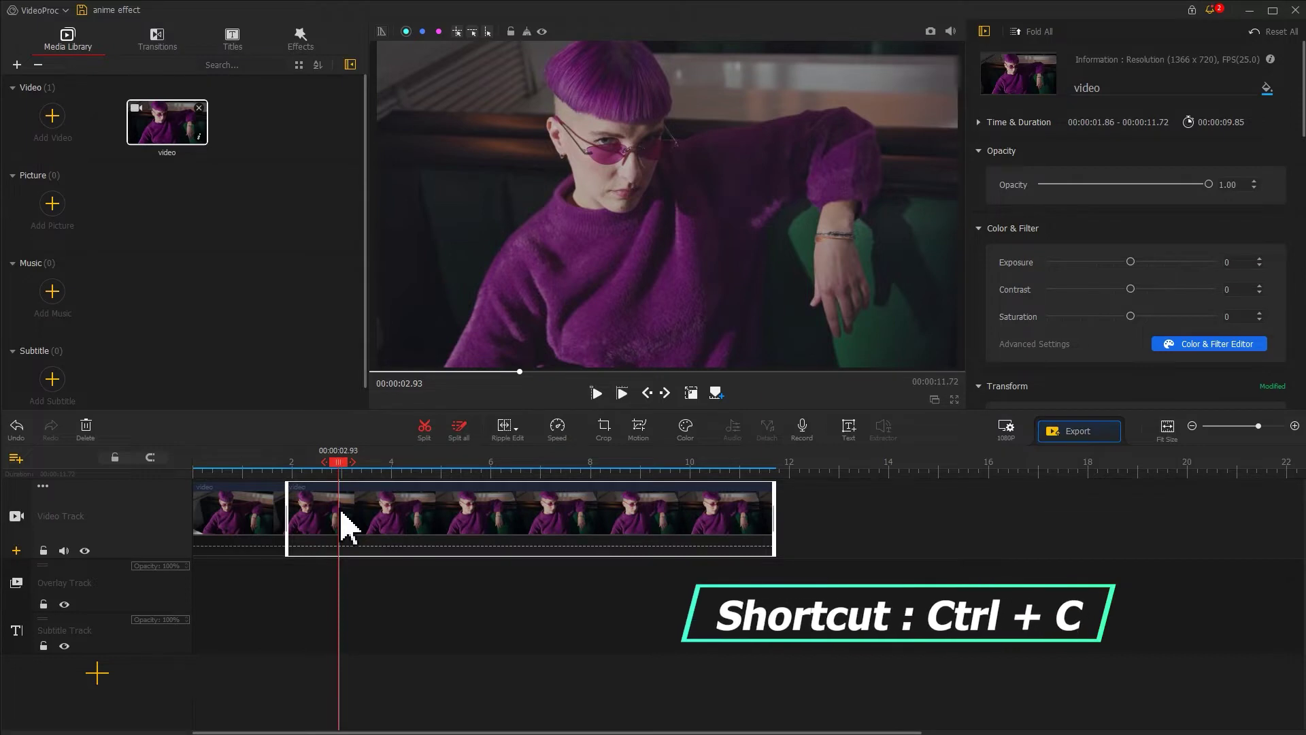
right_click(329, 575)
left_click(351, 600)
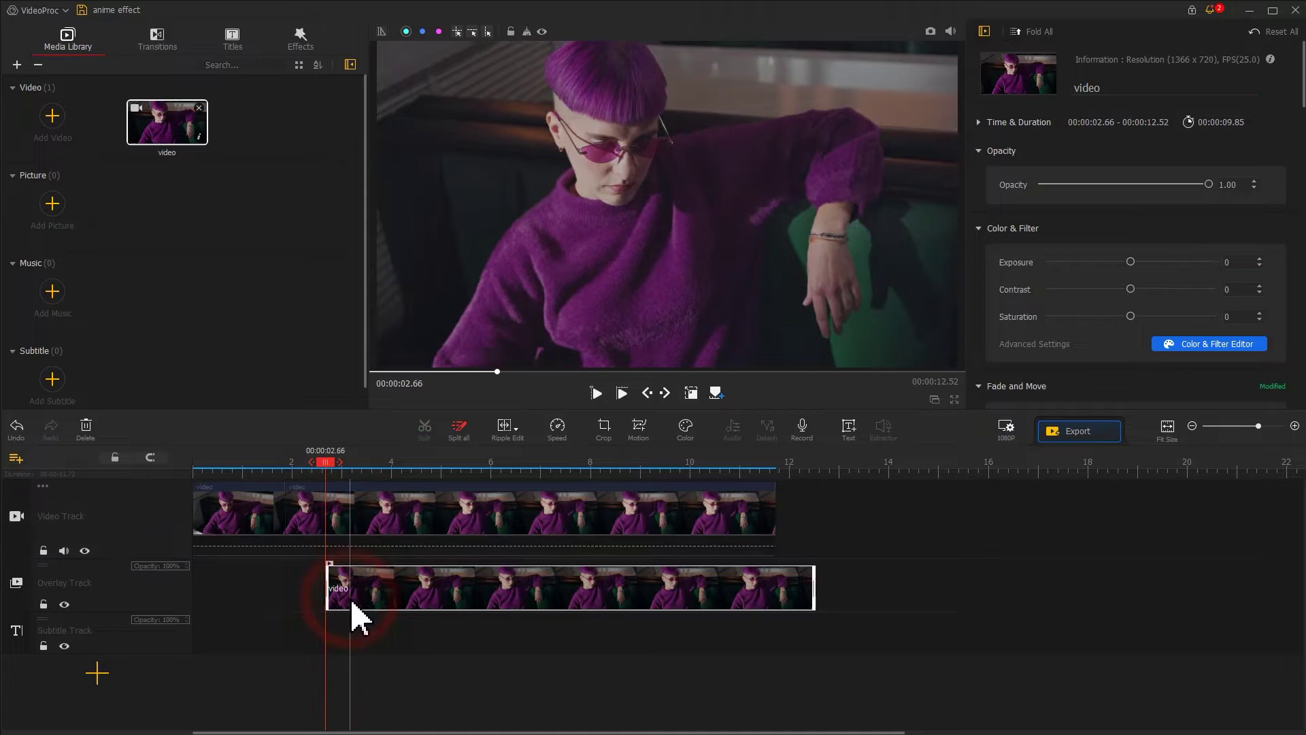
left_click_drag(402, 598, 360, 586)
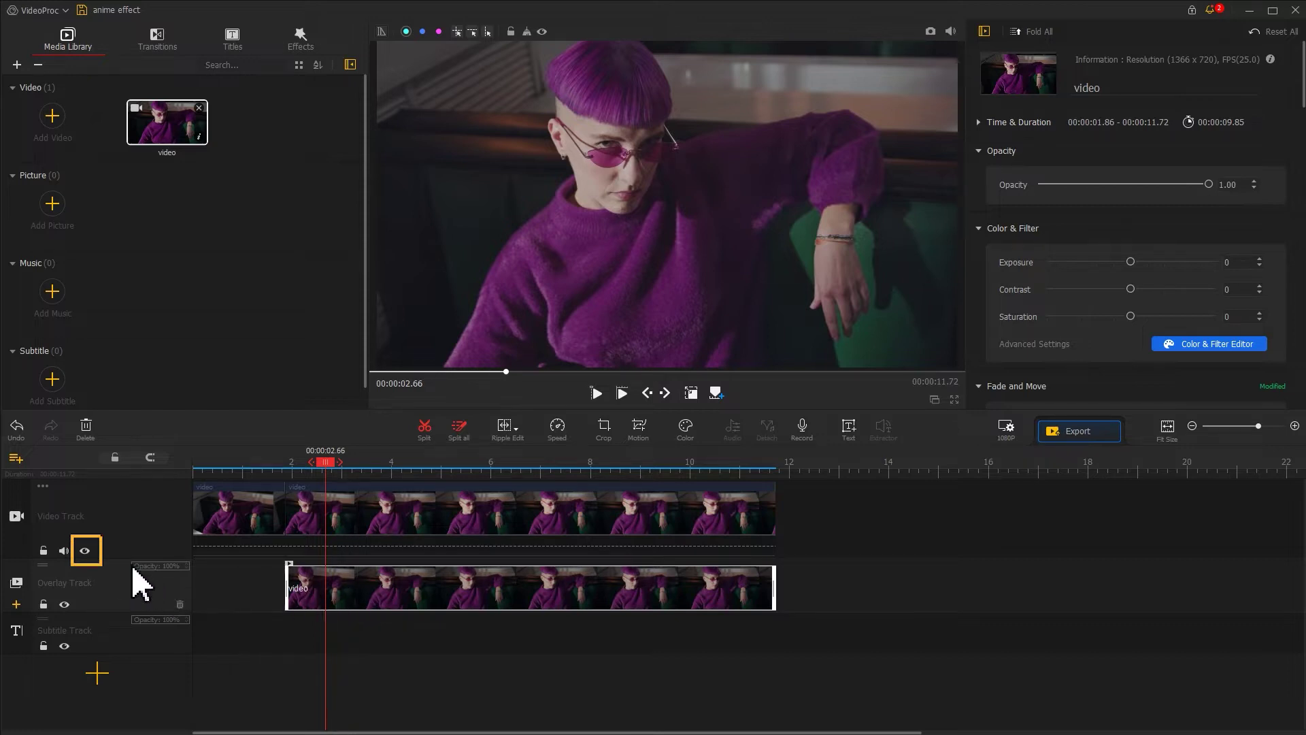
- Hide the main video track and select the overlay clip
left_click(84, 550)
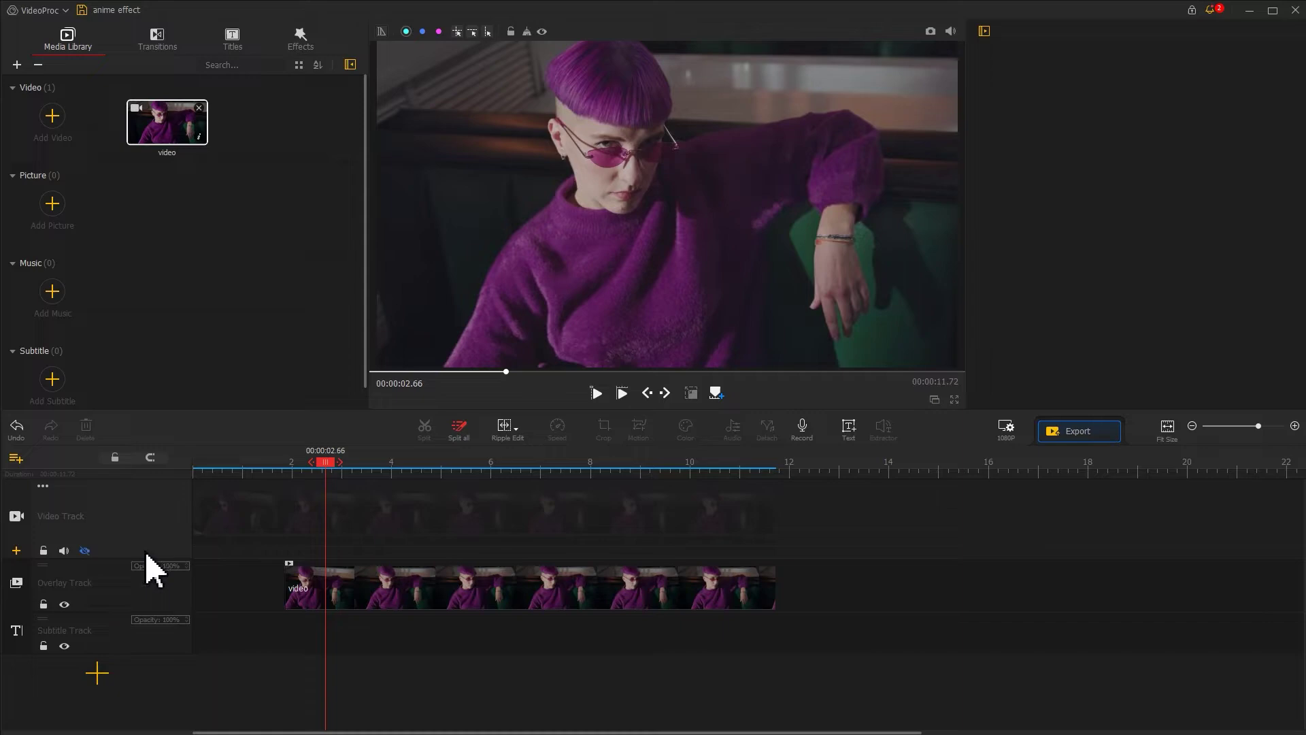
left_click(410, 589)
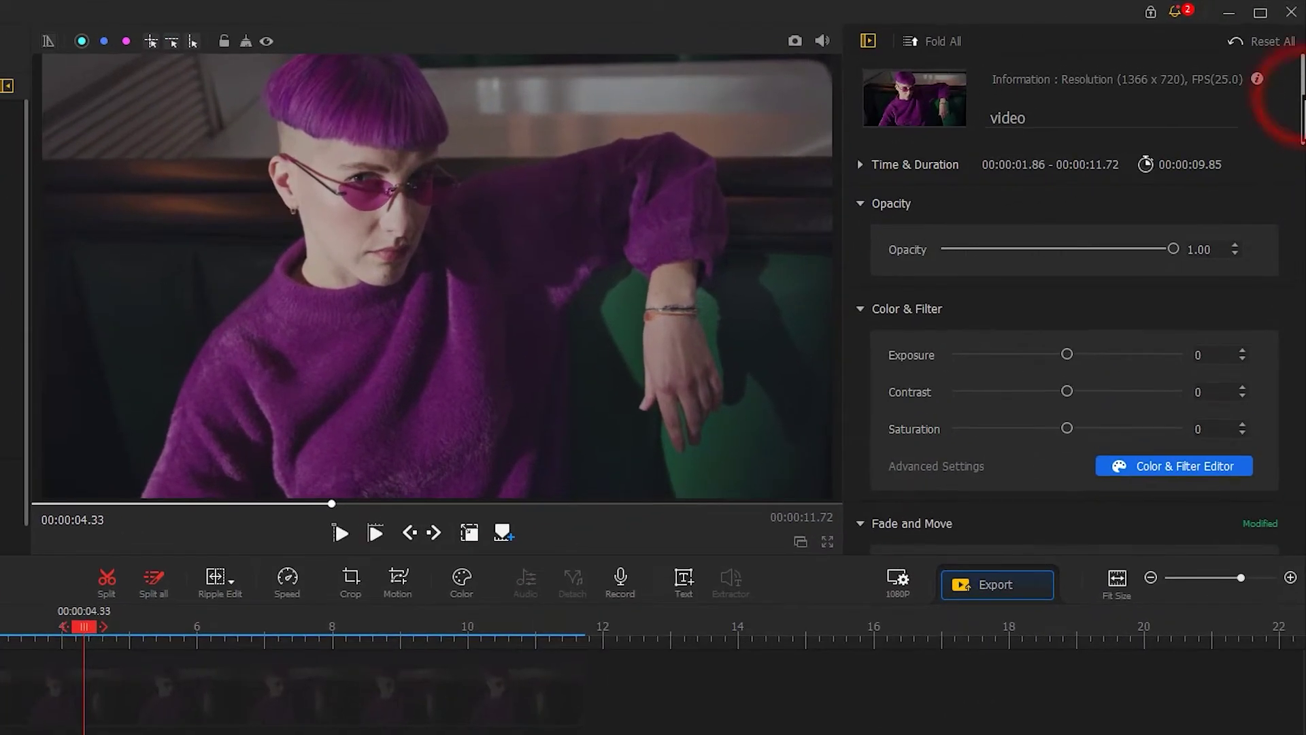
left_click_drag(1303, 88, 1294, 469)
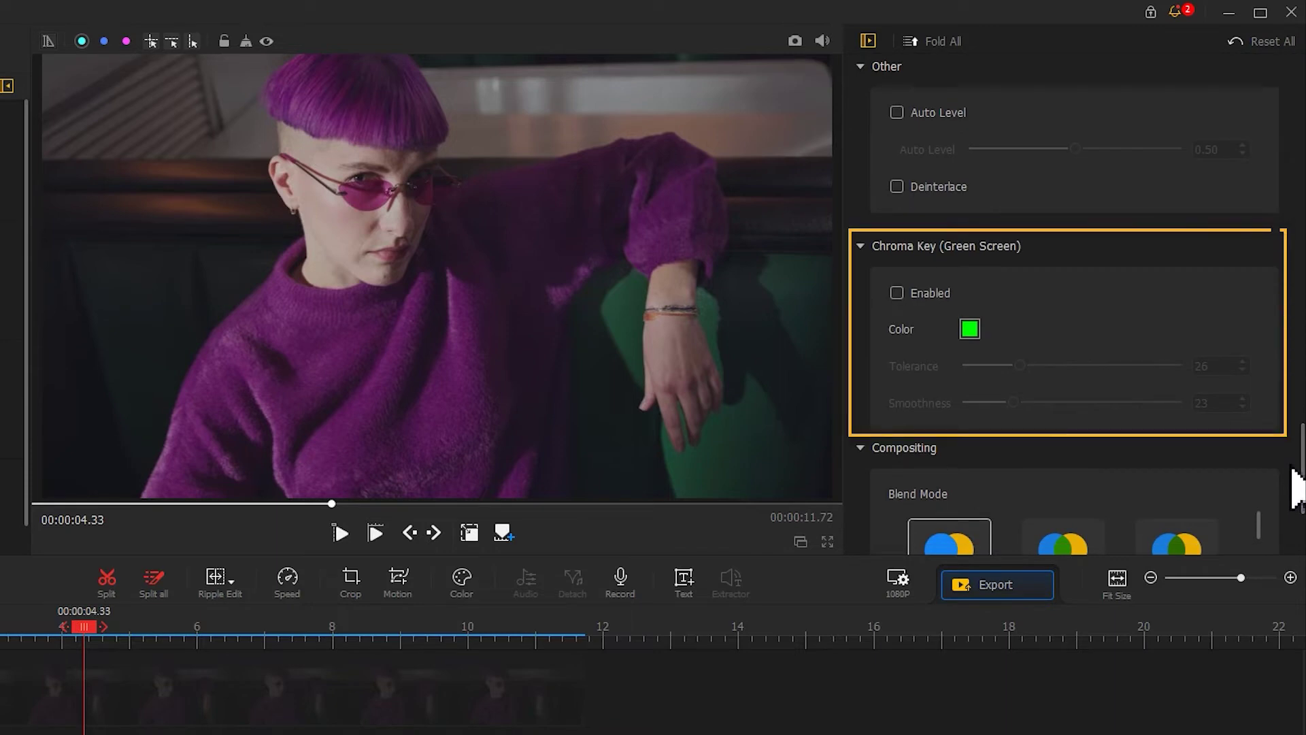
- Enable Chroma Key on the overlay, keying a dark tone near the shoulder, with tolerance 10
left_click(898, 294)
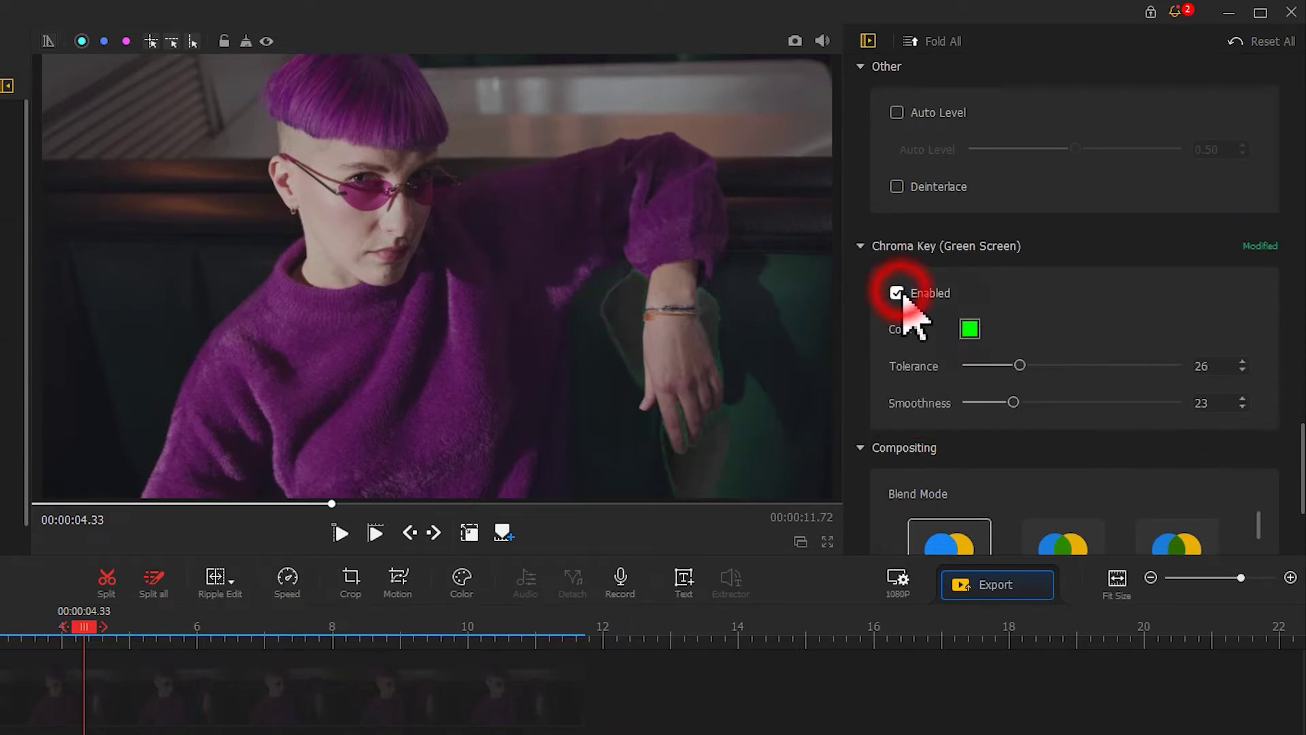
left_click(969, 328)
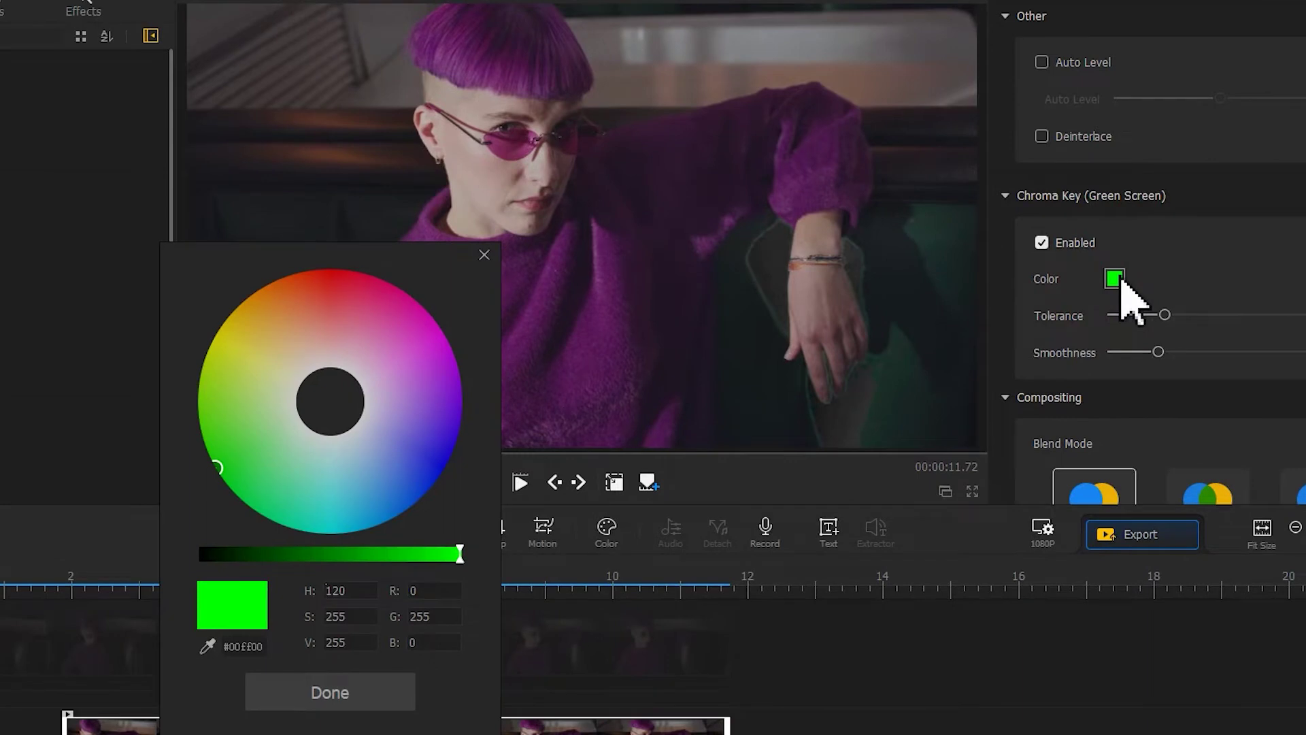
left_click(208, 645)
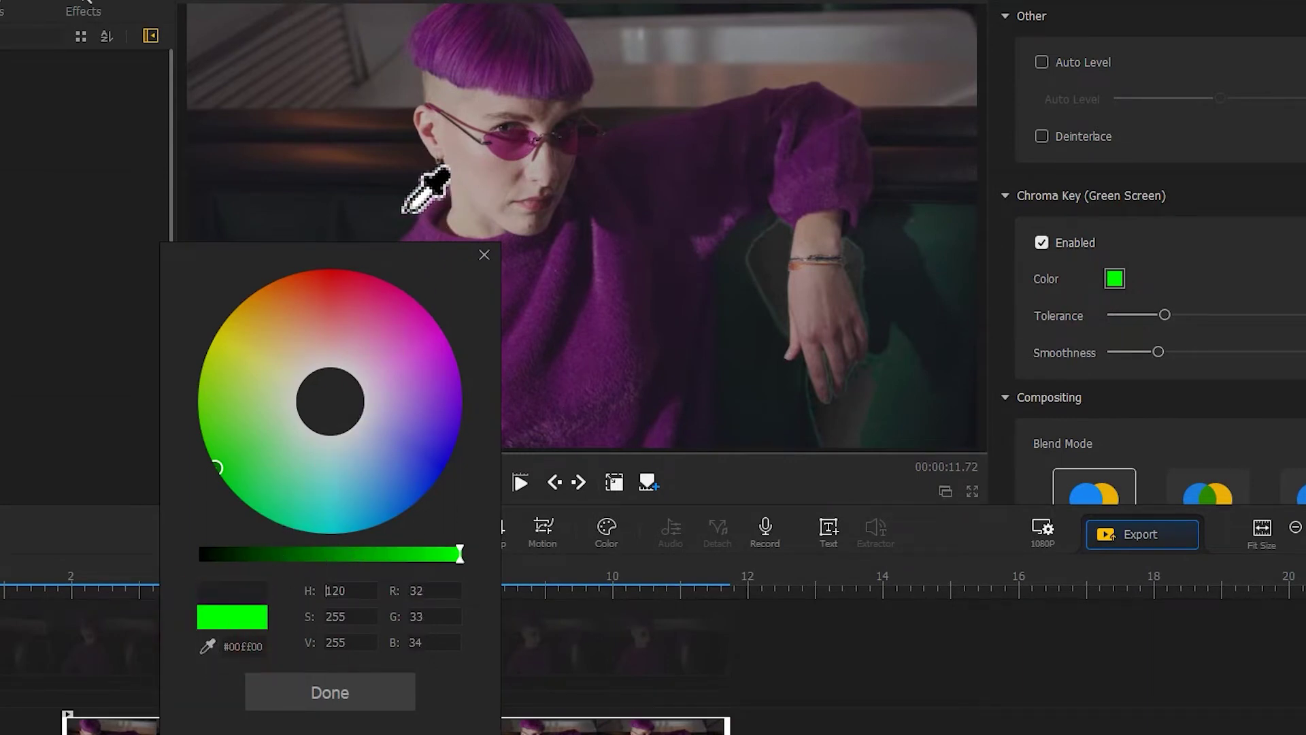
left_click(401, 229)
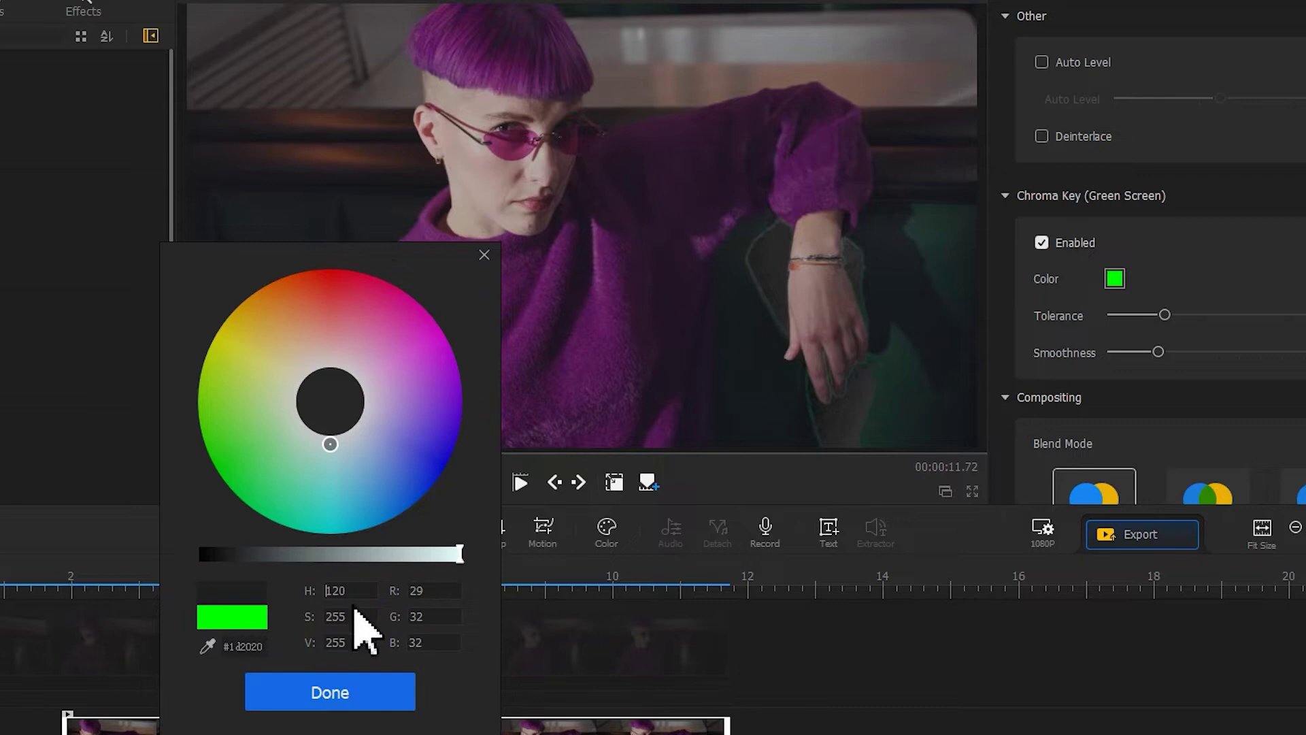
left_click(333, 690)
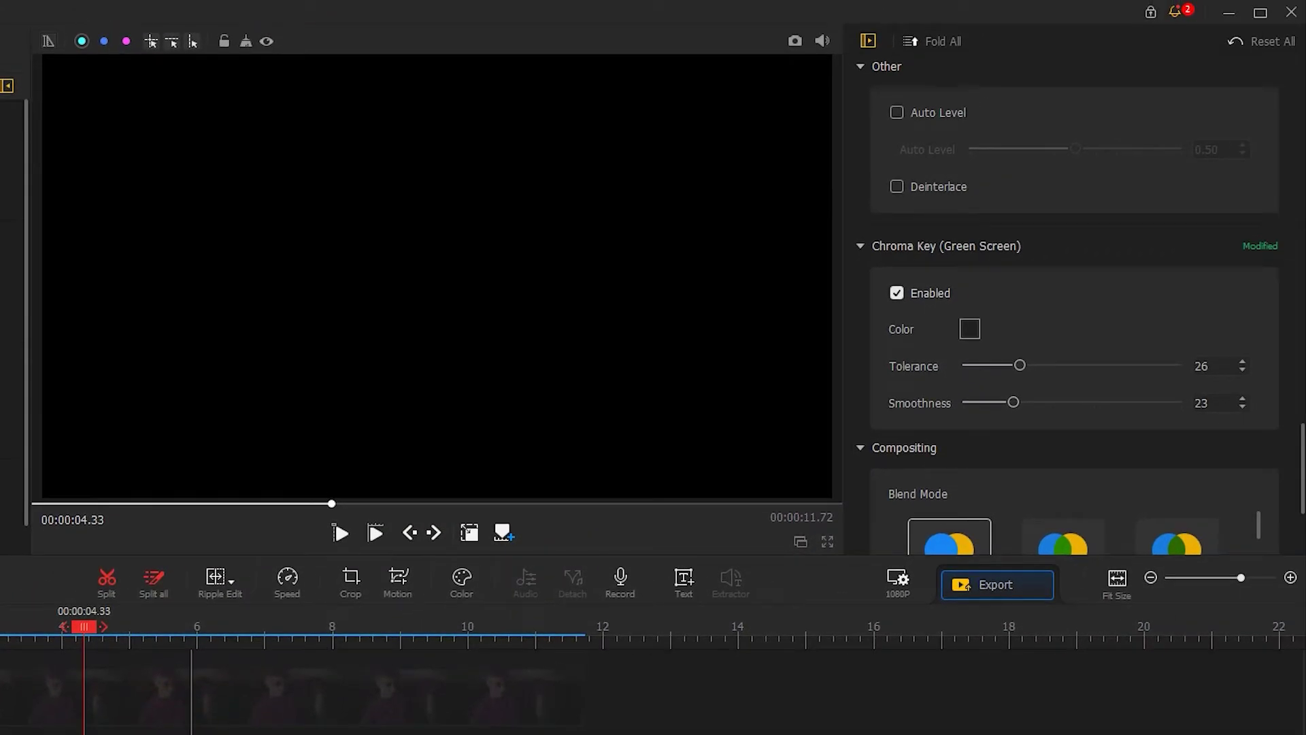
left_click(1015, 367)
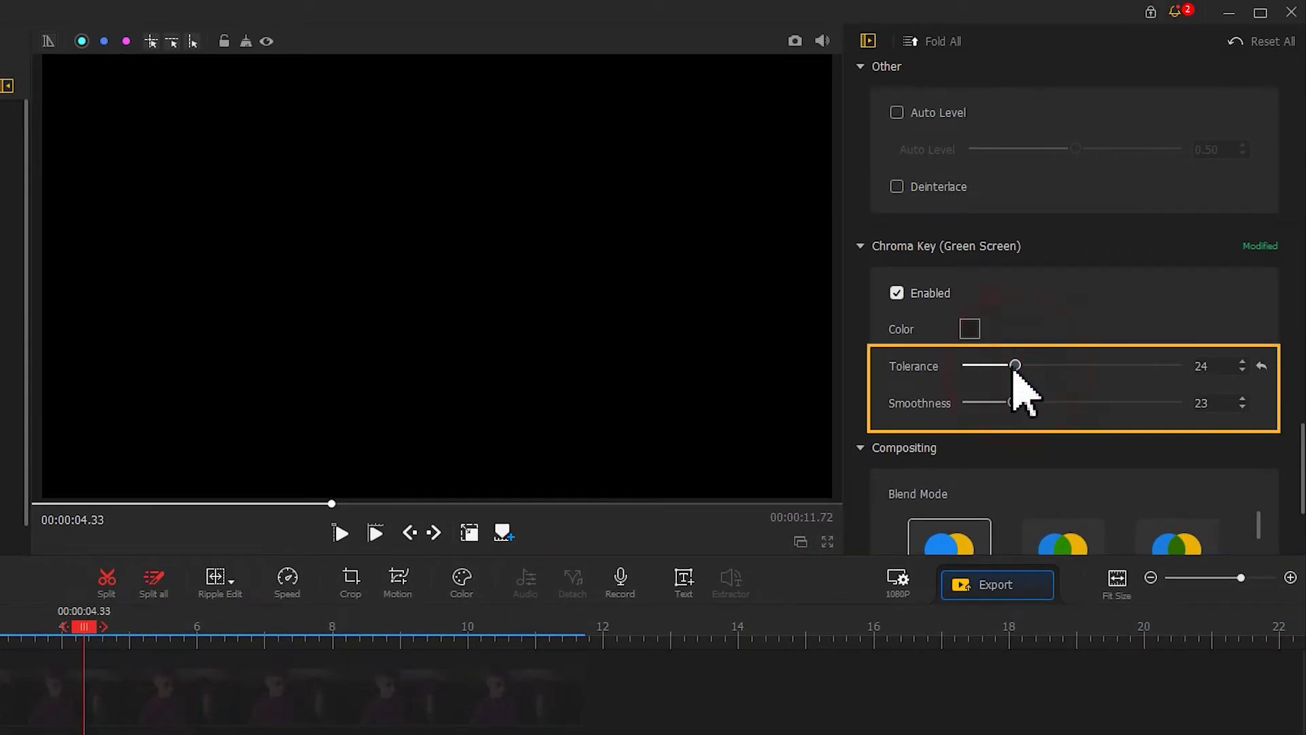
left_click_drag(1015, 371, 969, 402)
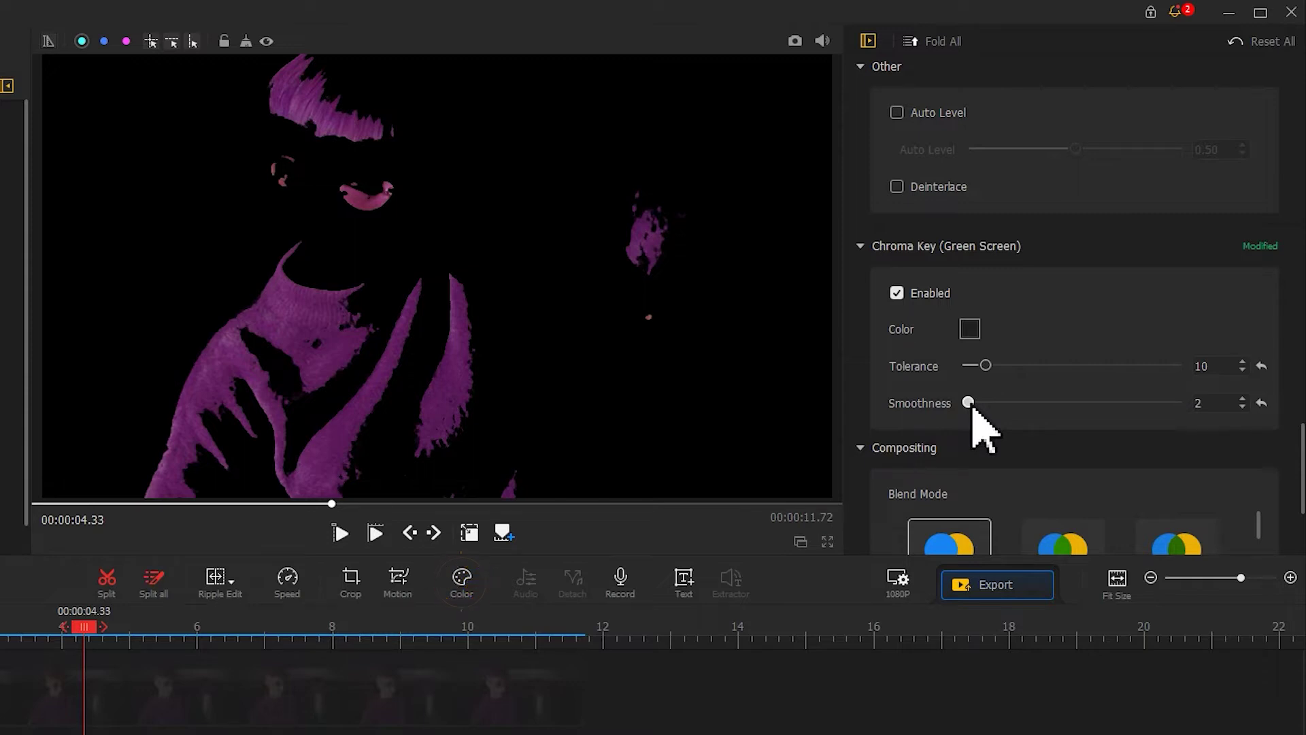
- Grade the overlay with Exposure 100, Highlights 65, Whites 51, Contrast -57 and Saturation 22
left_click(461, 577)
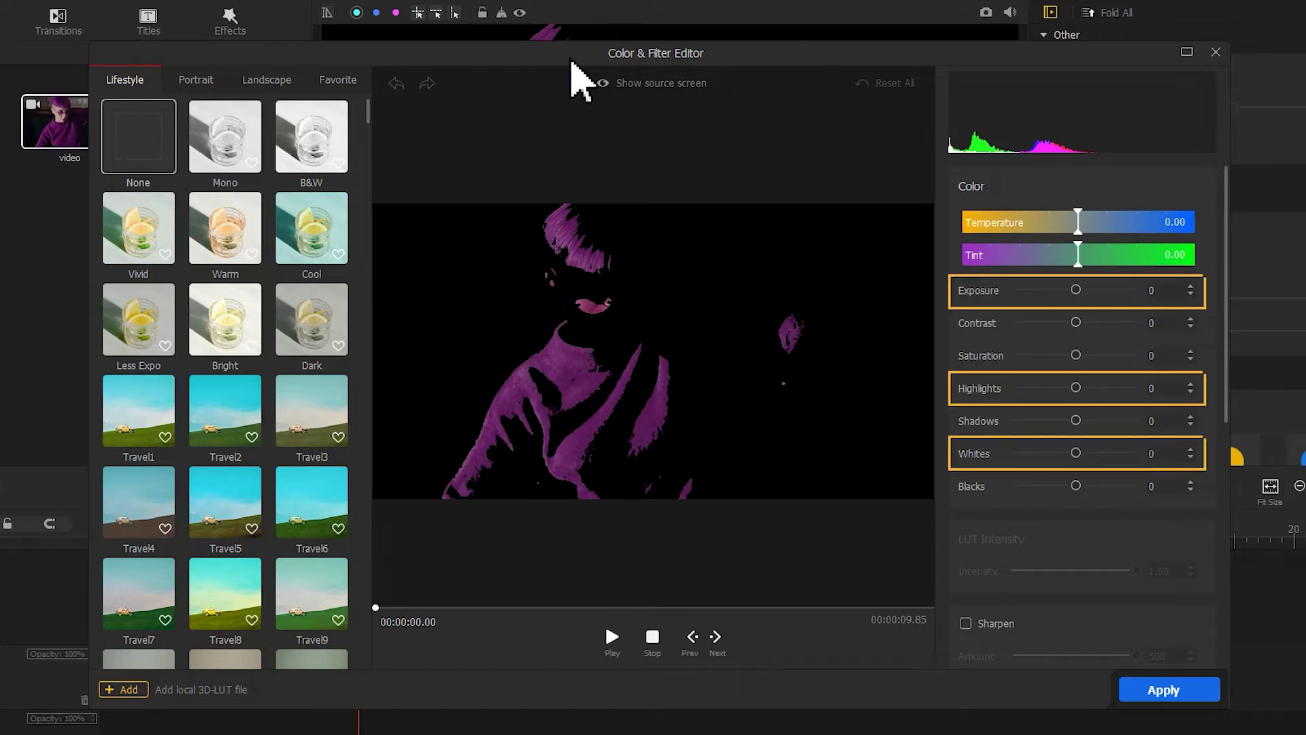
left_click(1074, 290)
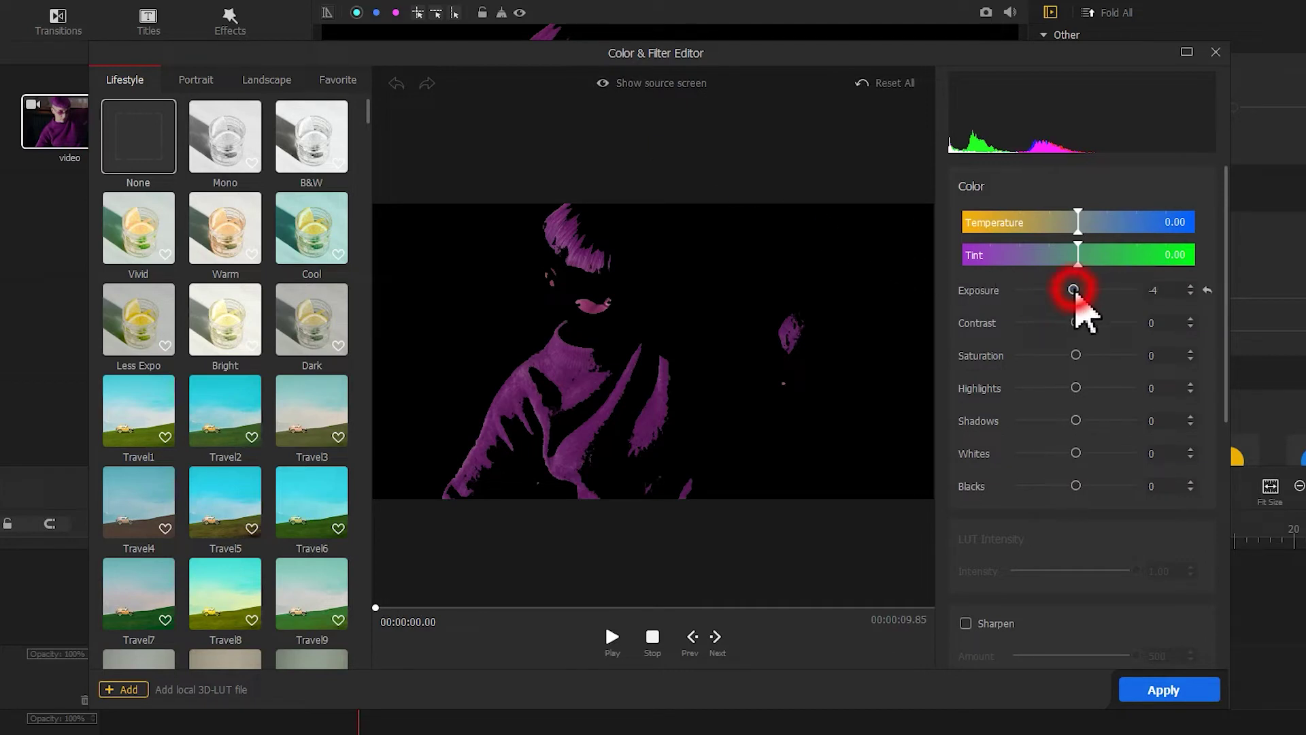
left_click_drag(1075, 299, 1153, 292)
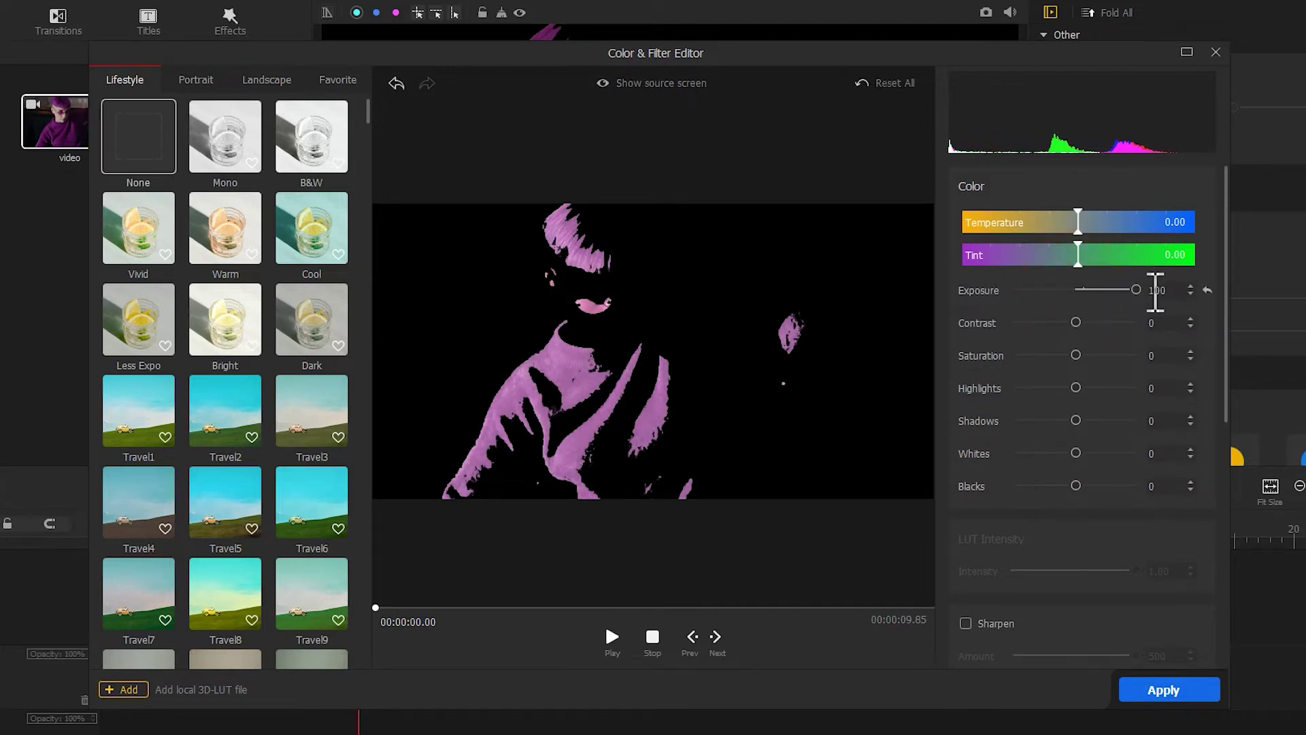
left_click_drag(1075, 388, 1116, 389)
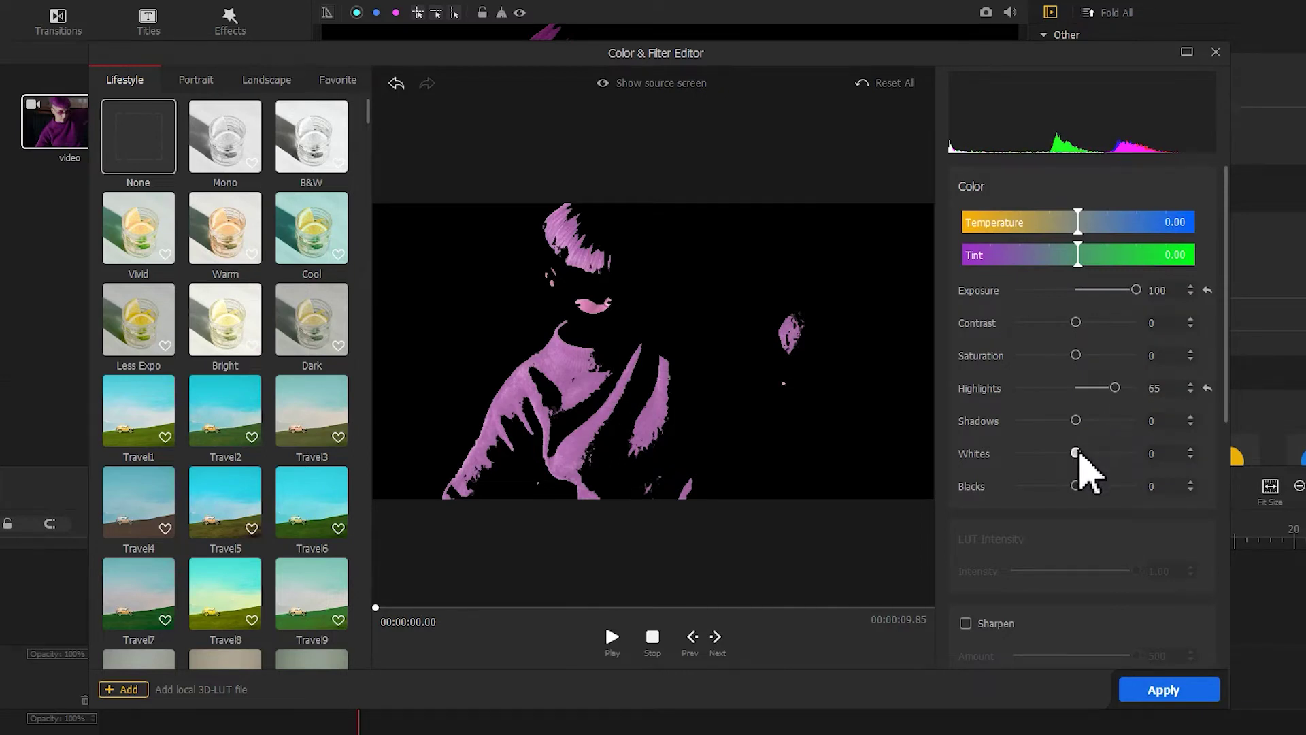
left_click(1077, 453)
left_click_drag(1082, 462, 1104, 465)
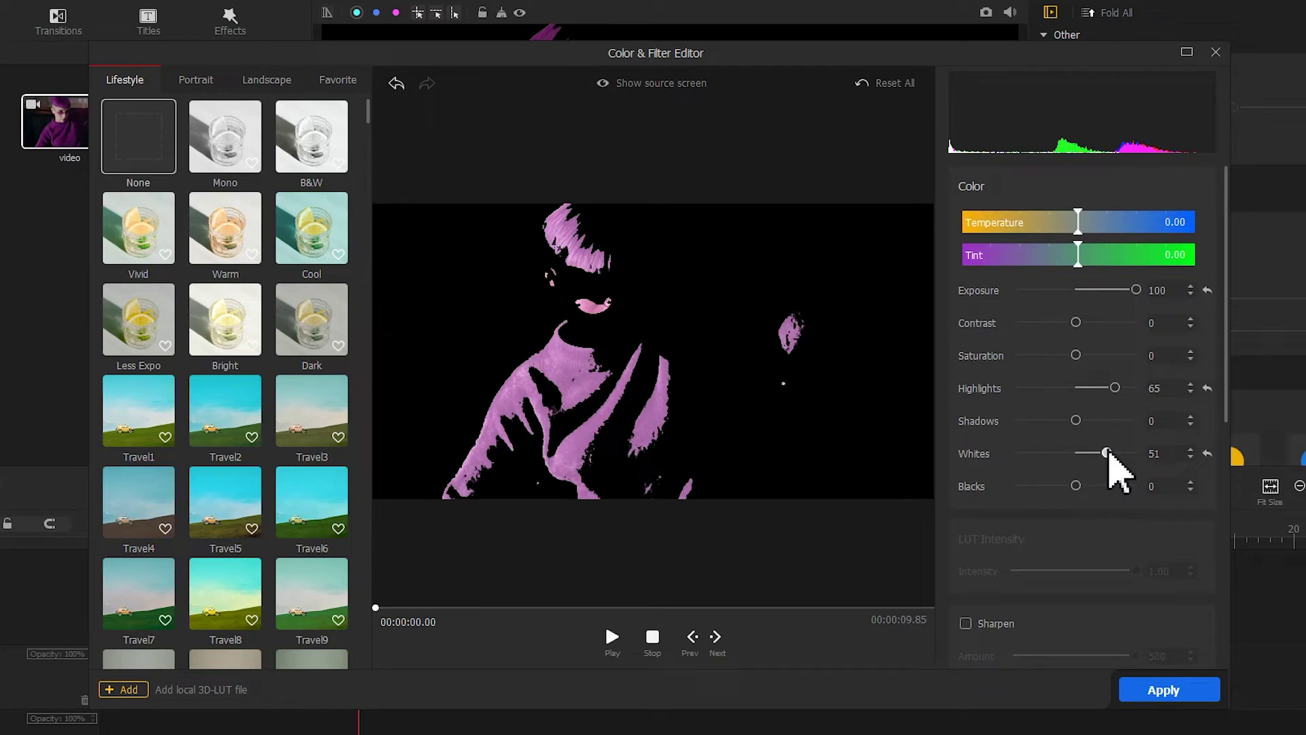
left_click_drag(1076, 323, 1090, 357)
left_click(1078, 355)
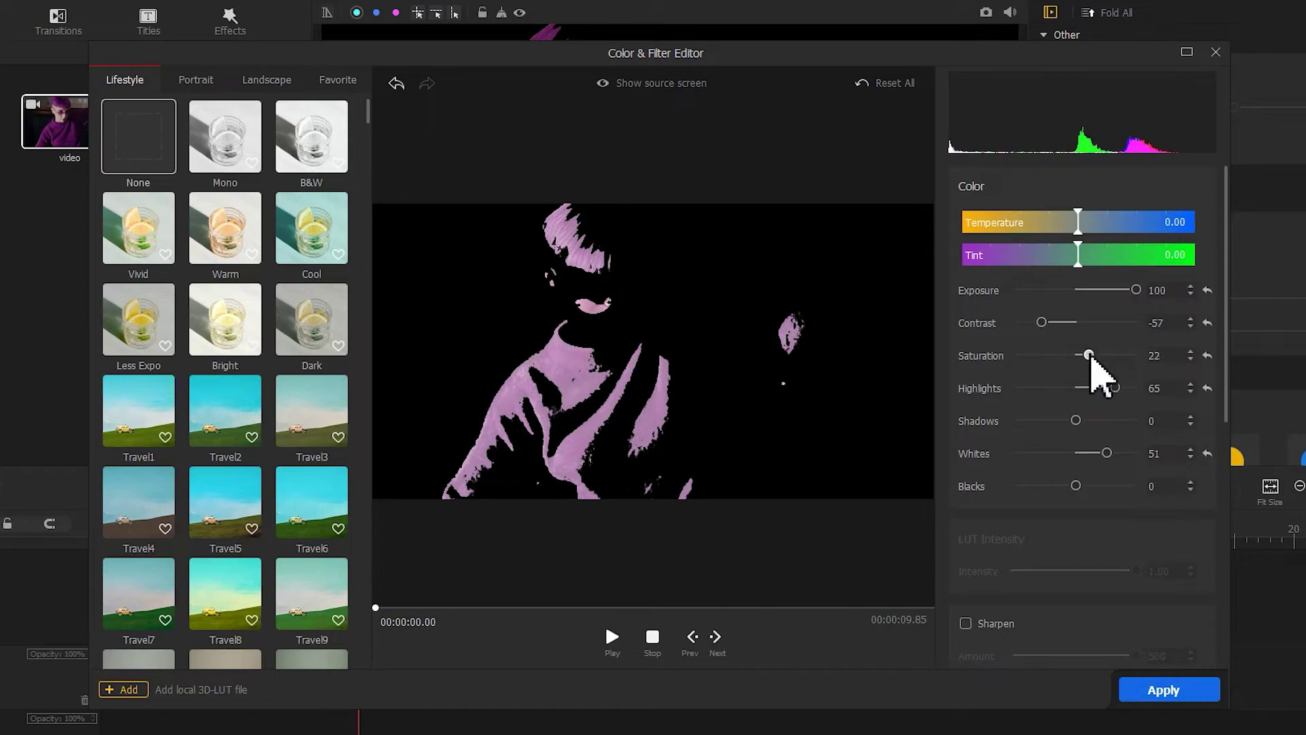
left_click(1171, 694)
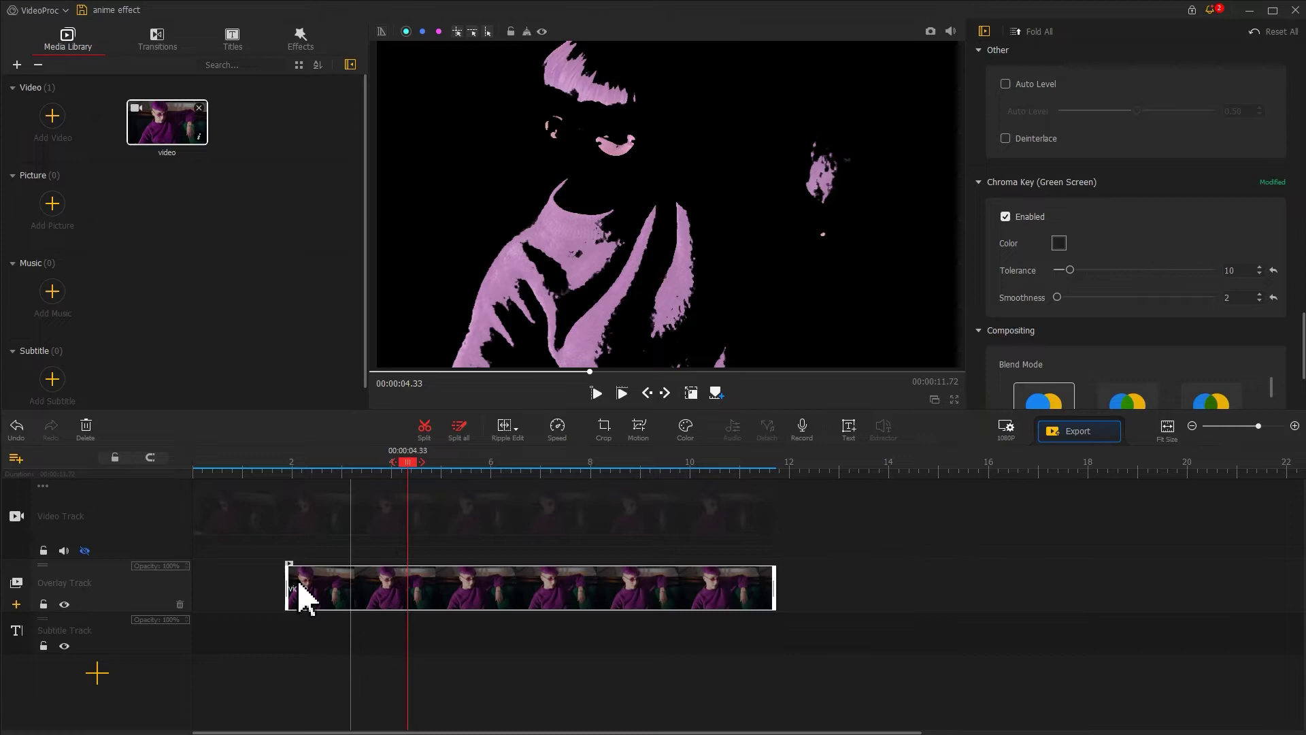
- Unhide the main video, import the 'anime speed line effect' clip, and add Overlay Track1
left_click(84, 550)
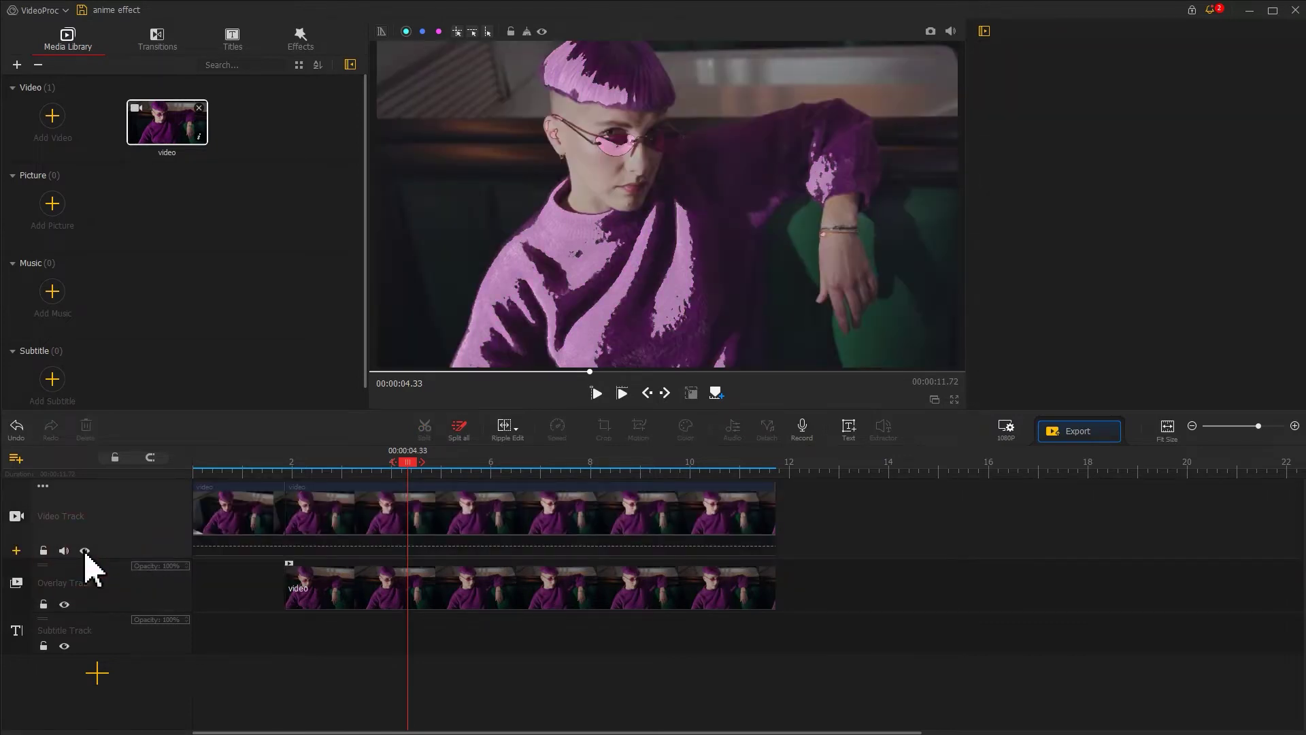
left_click(52, 116)
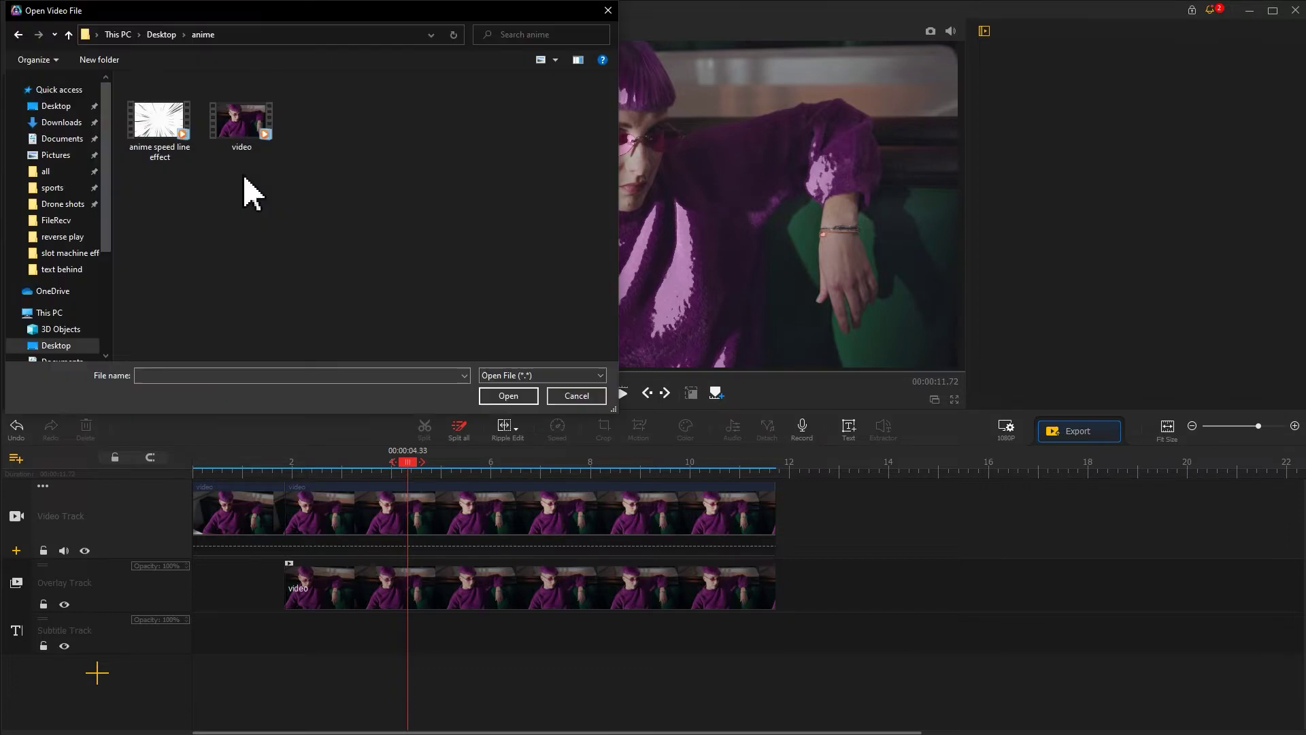
left_click(173, 140)
left_click(495, 398)
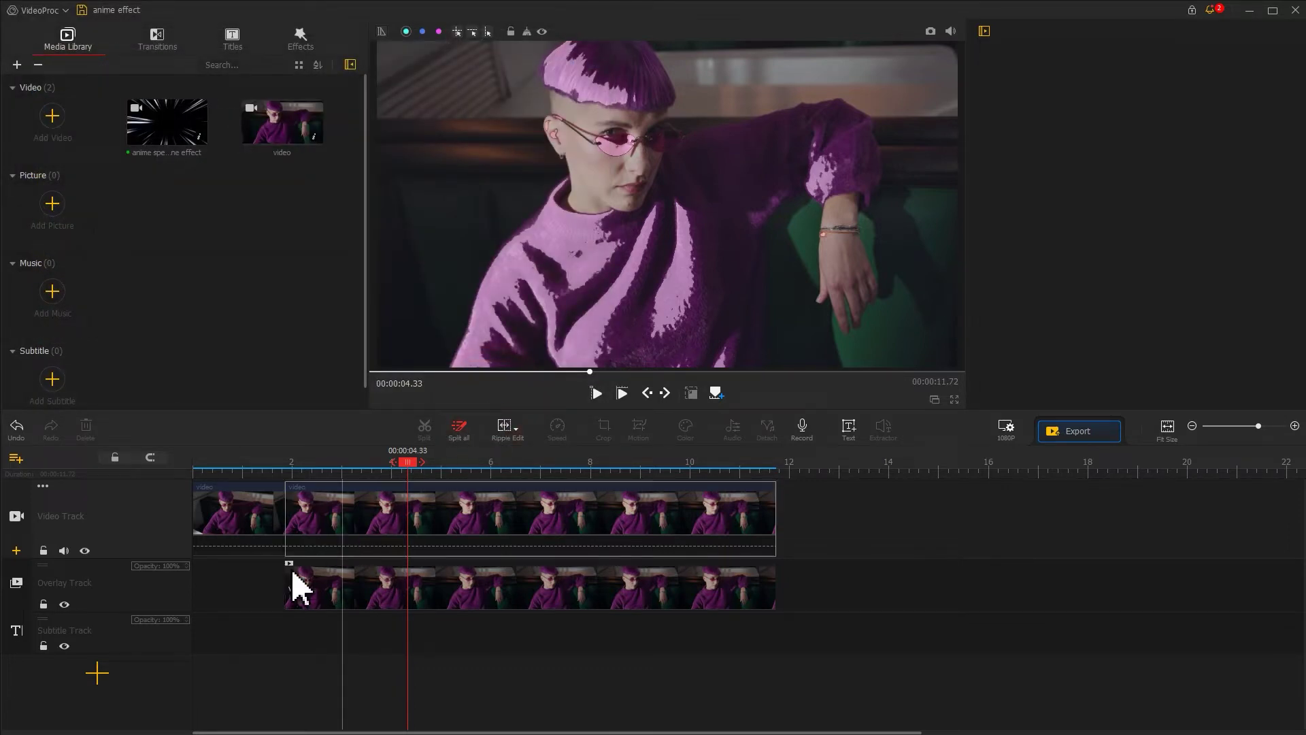
left_click(124, 595)
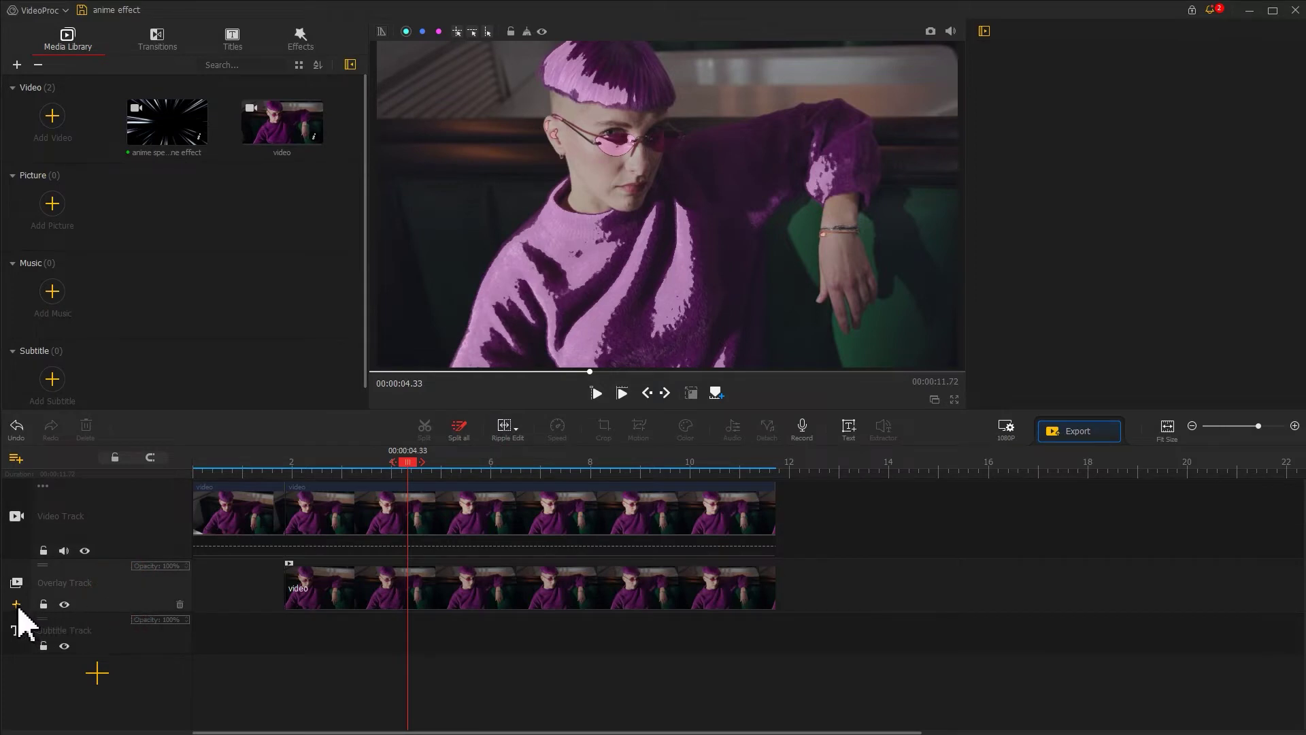
left_click(16, 604)
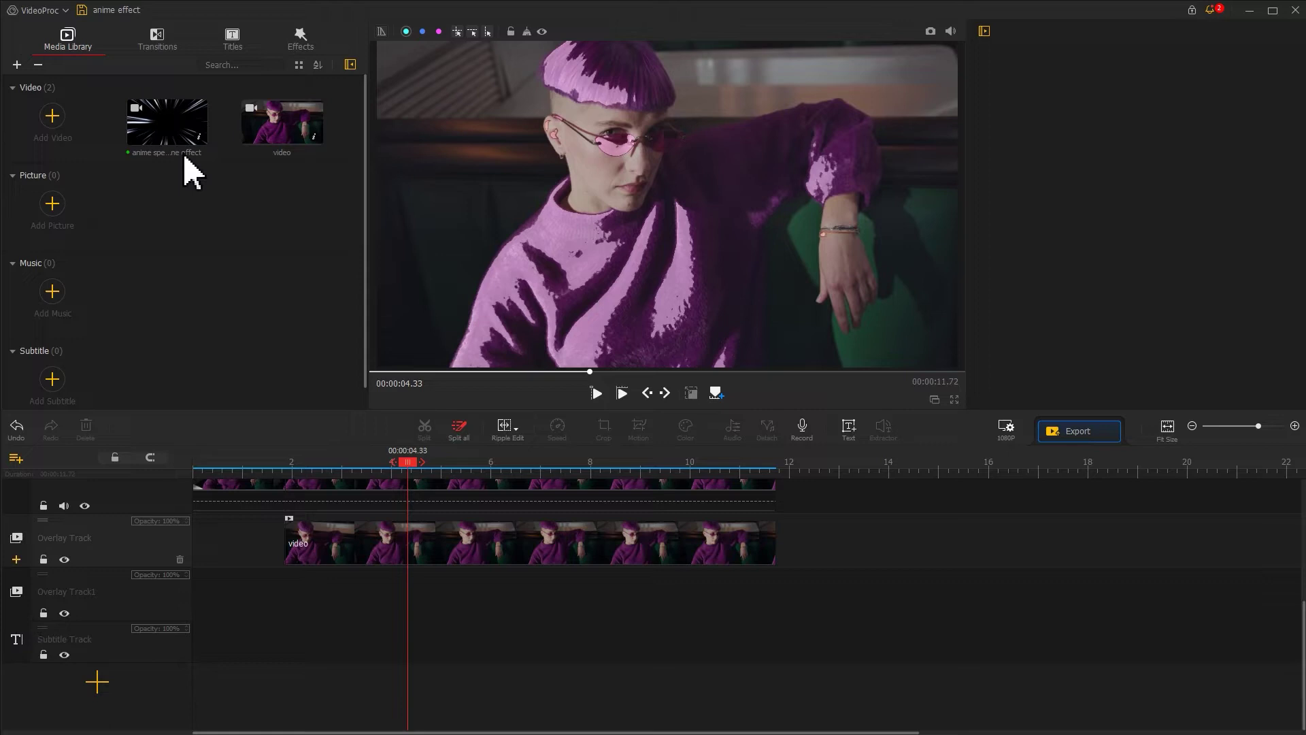
- Place the speed line clip on Overlay Track1 and scale it to fill the frame
left_click_drag(181, 131, 306, 609)
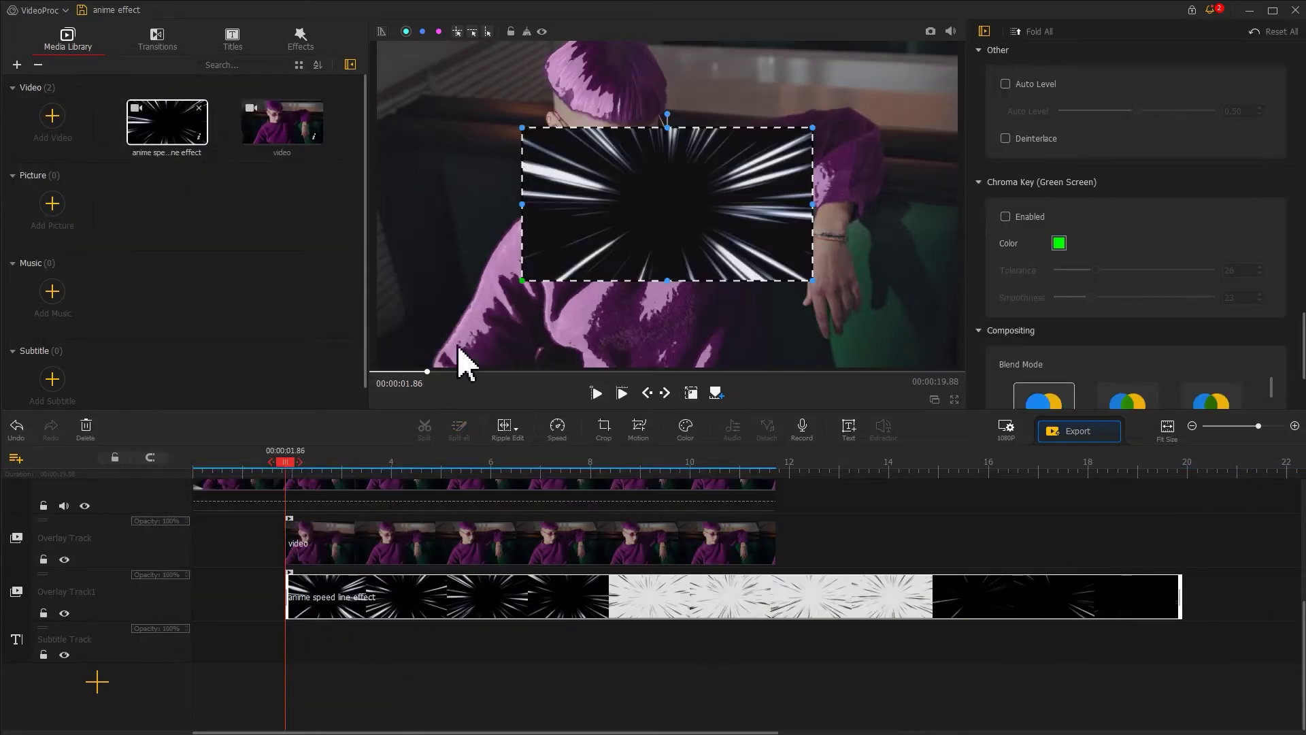
left_click_drag(522, 280, 368, 368)
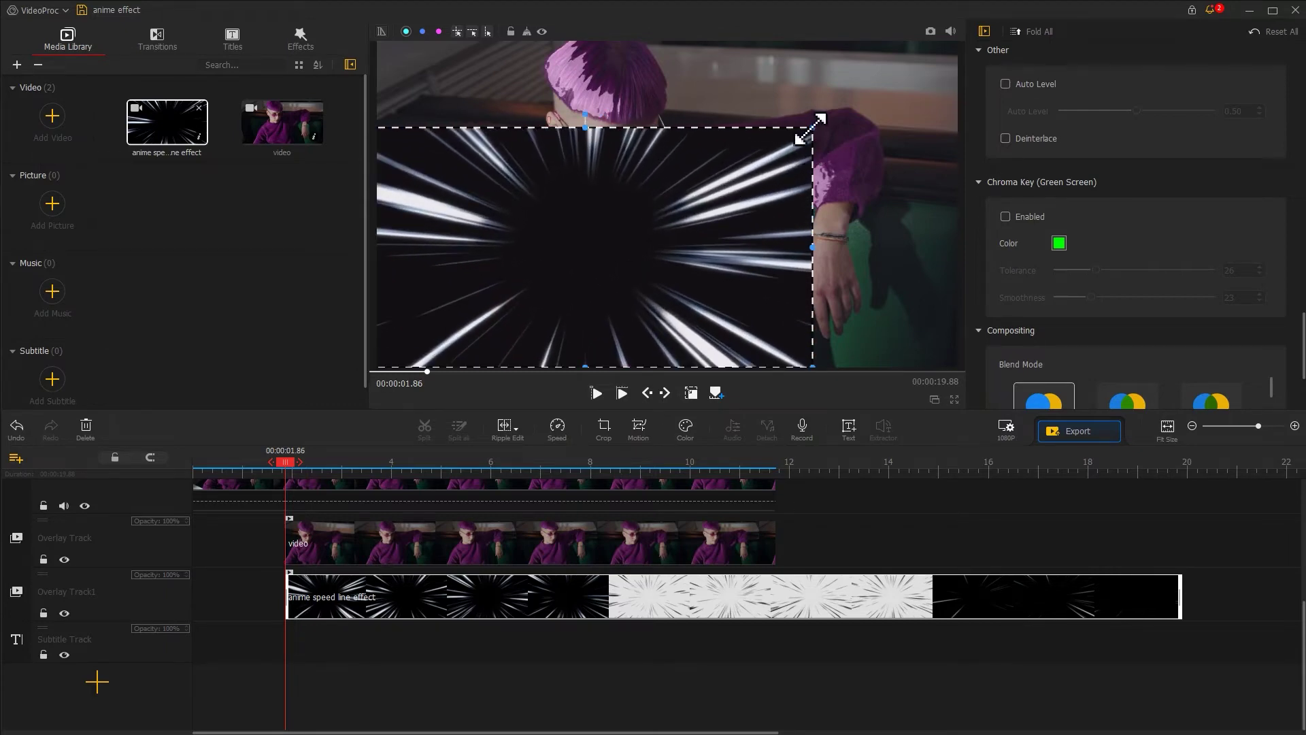
left_click_drag(813, 127, 967, 34)
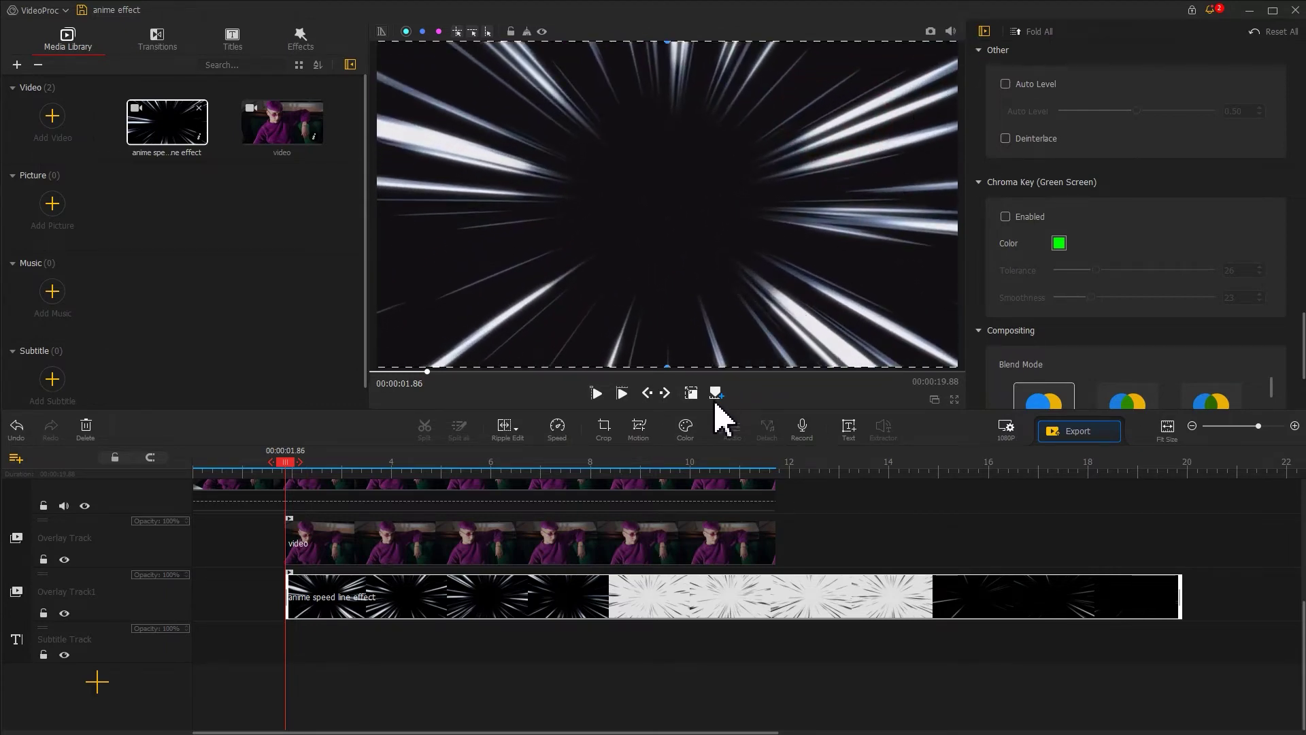
left_click(692, 394)
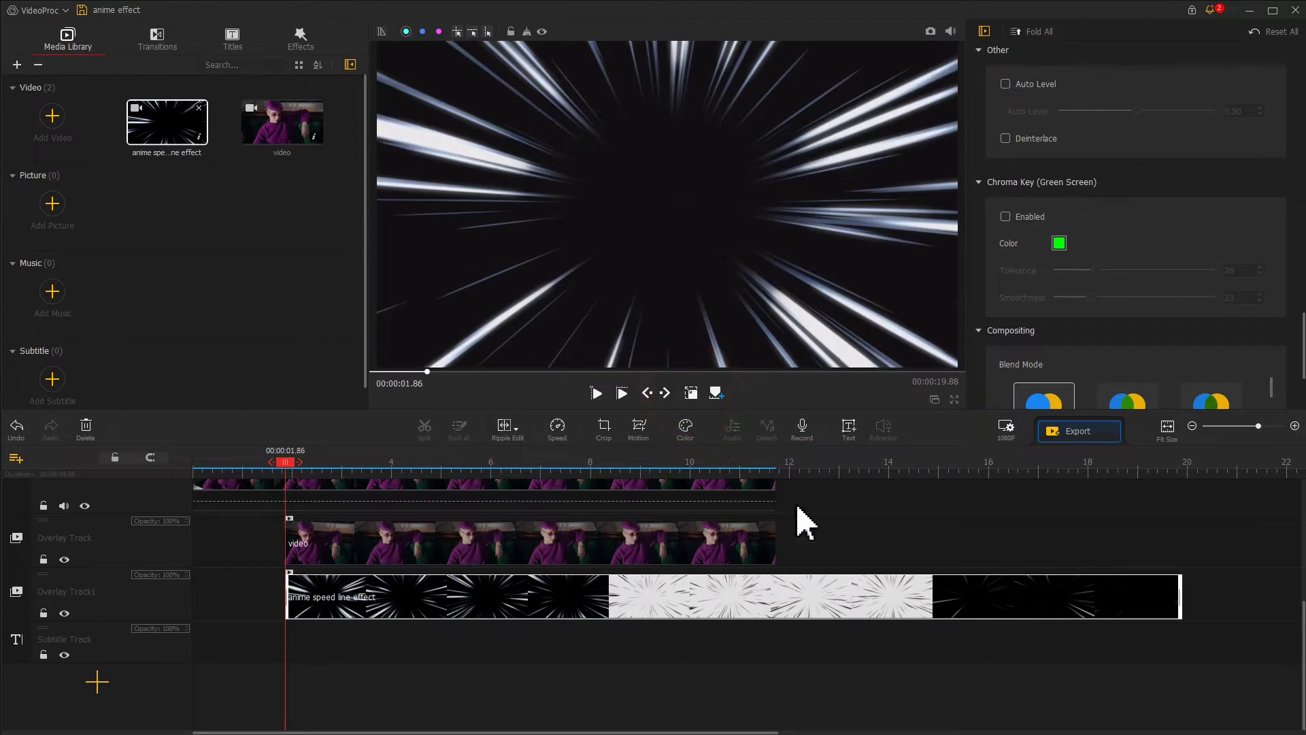
- Trim the speed line clip so it ends at 00:00:07.63
left_click_drag(1181, 597, 571, 612)
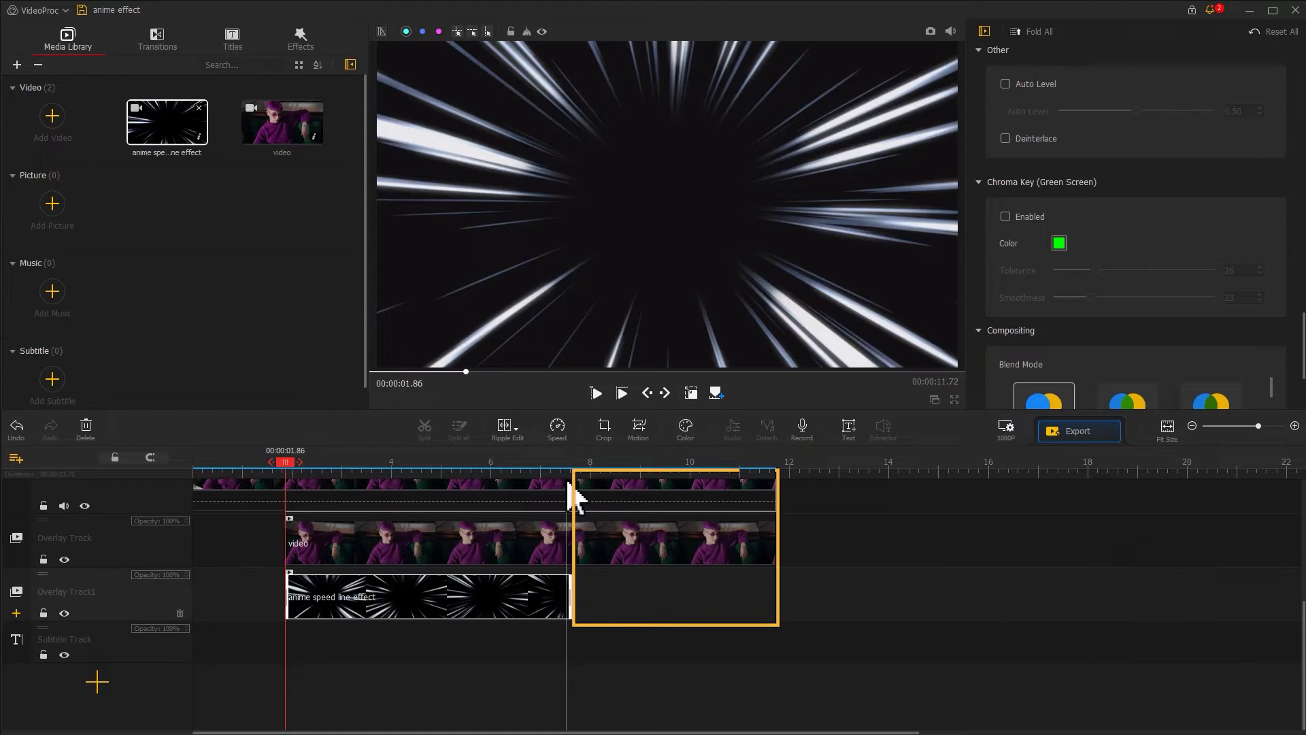
left_click(567, 465)
left_click_drag(571, 477, 579, 480)
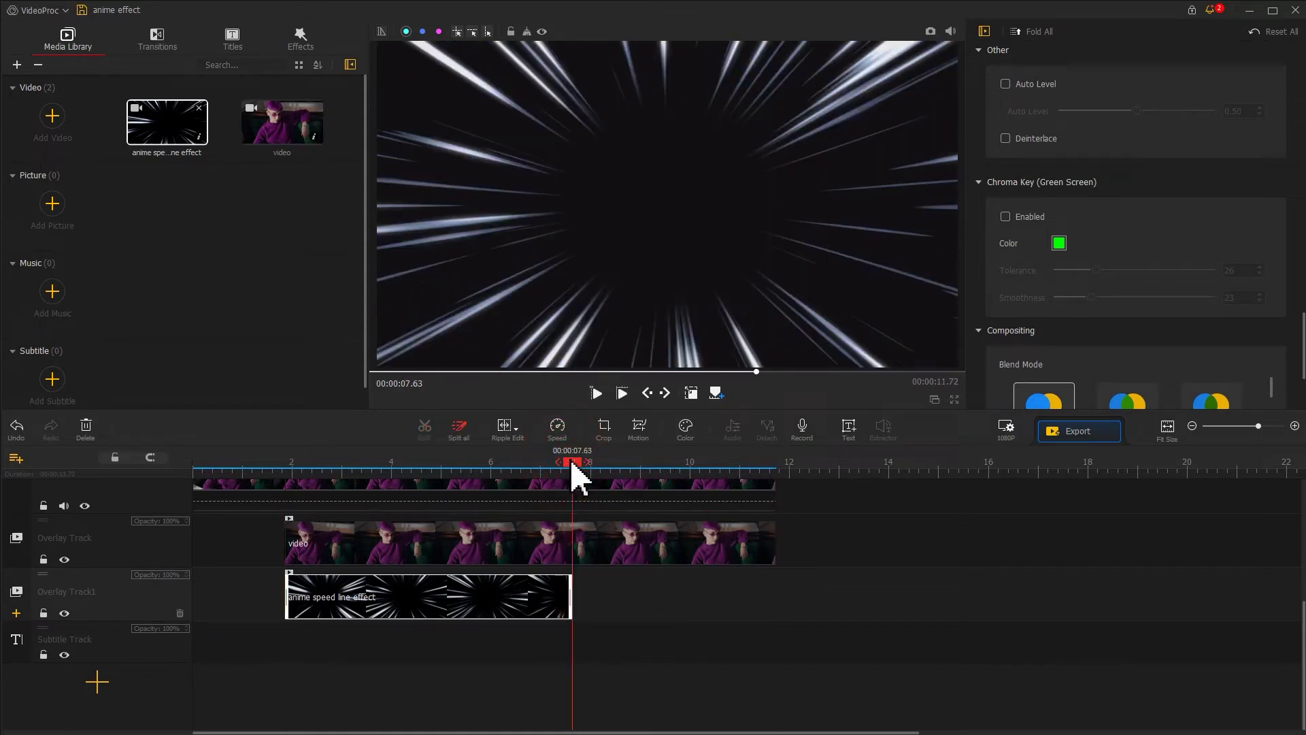
- Set the speed line clip's custom constant play speed to 0.6x
left_click_drag(1301, 349, 1302, 211)
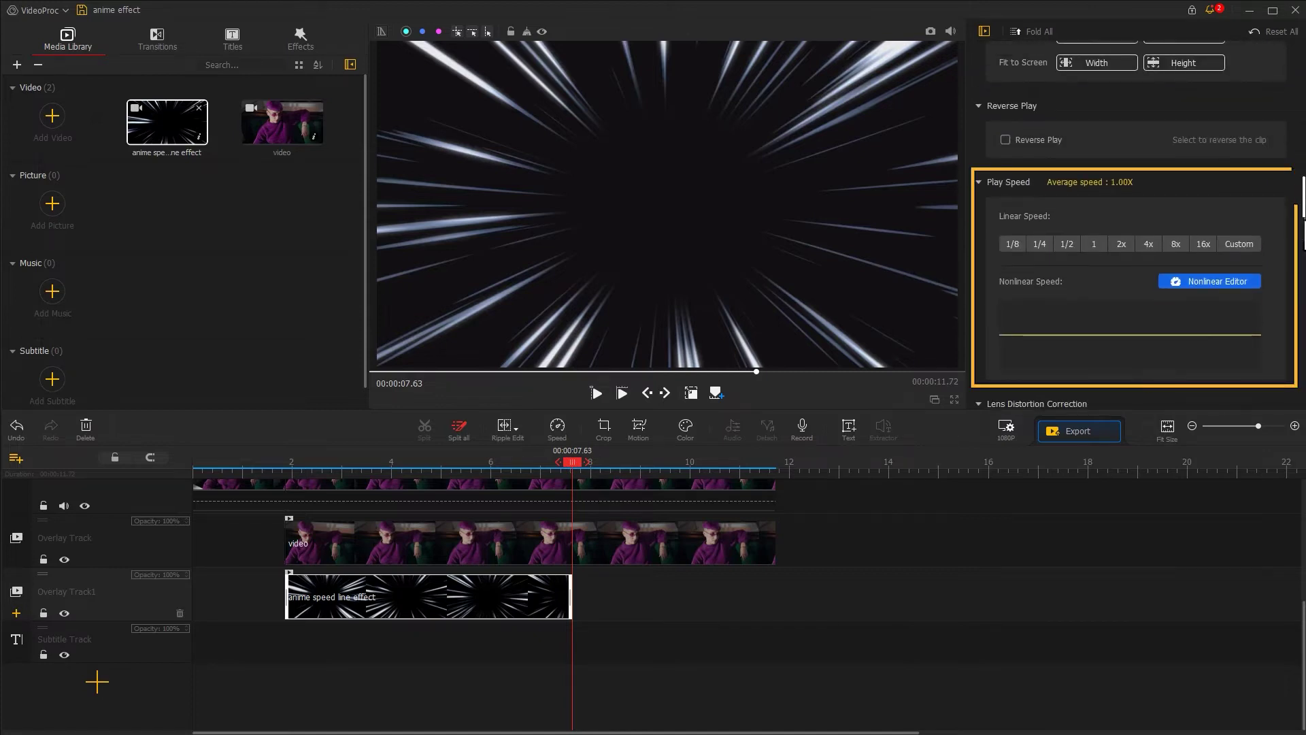
left_click(1252, 245)
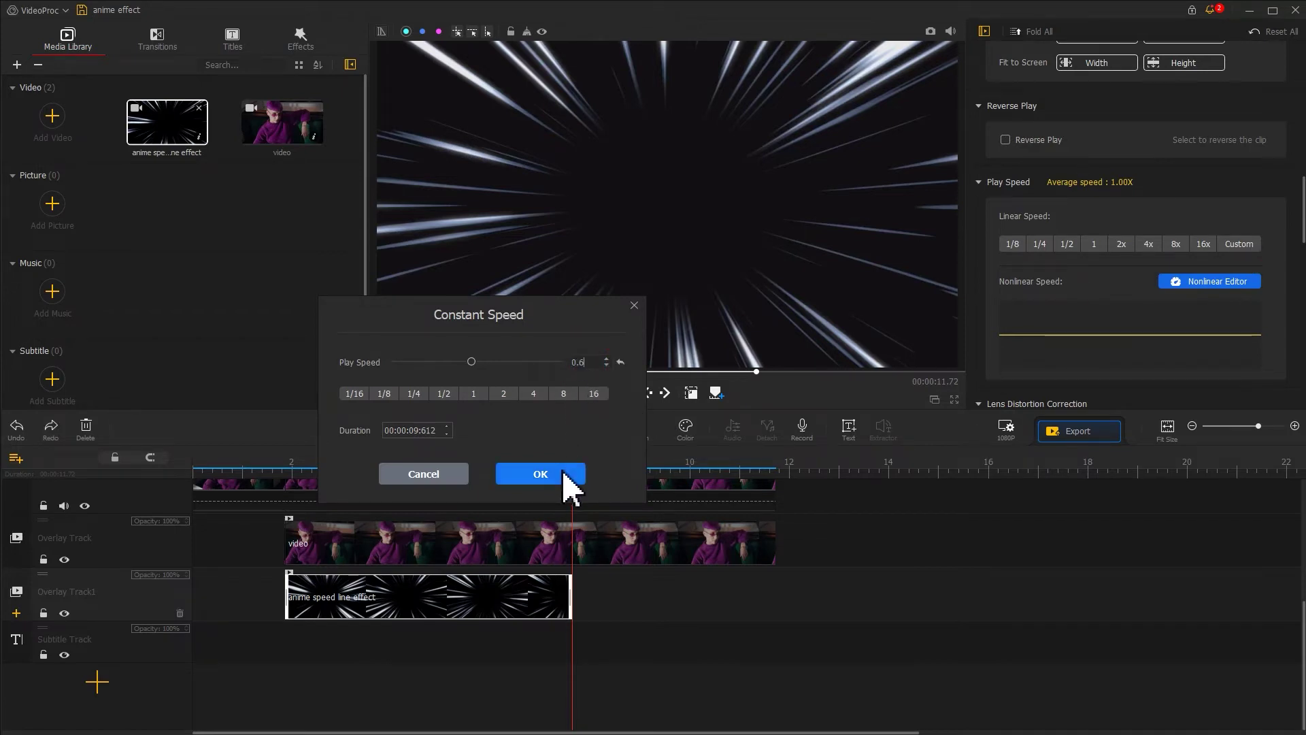
left_click(564, 473)
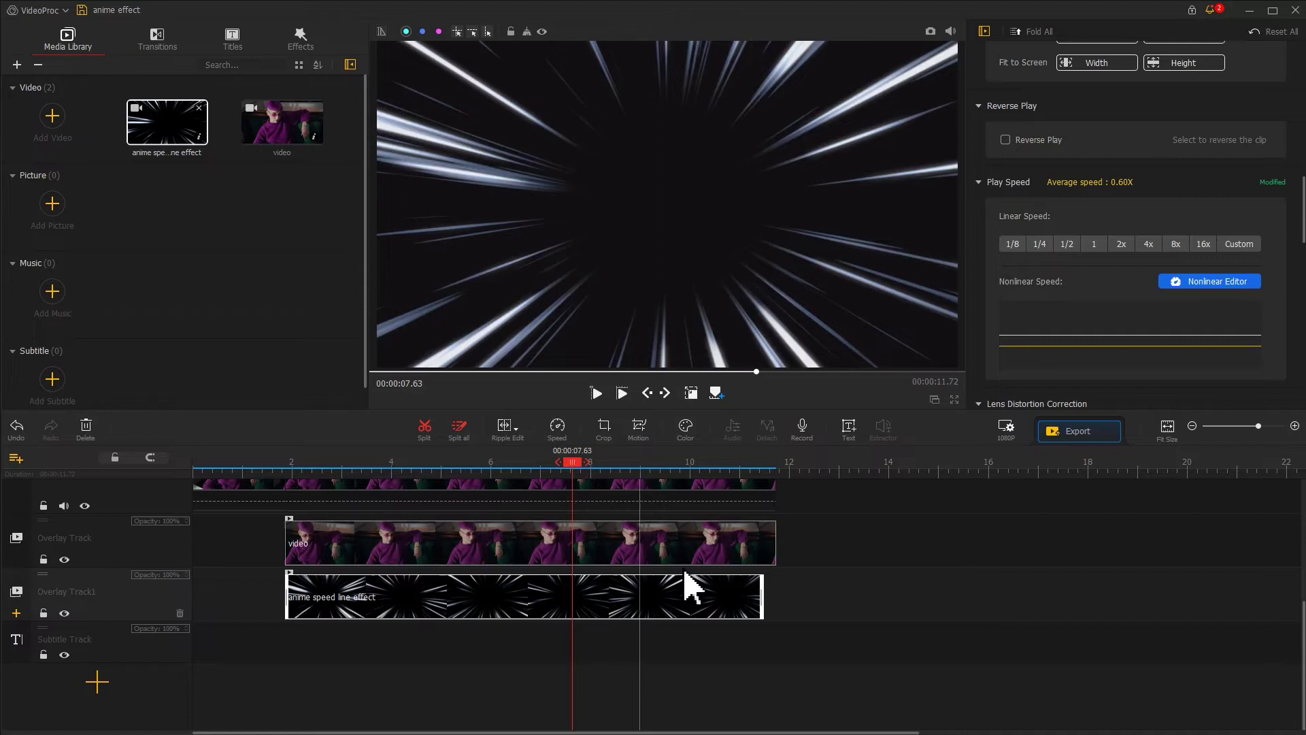
- Extend the speed lines to 00:00:11.72, set Screen blend mode, and play from the start
left_click_drag(762, 592, 772, 593)
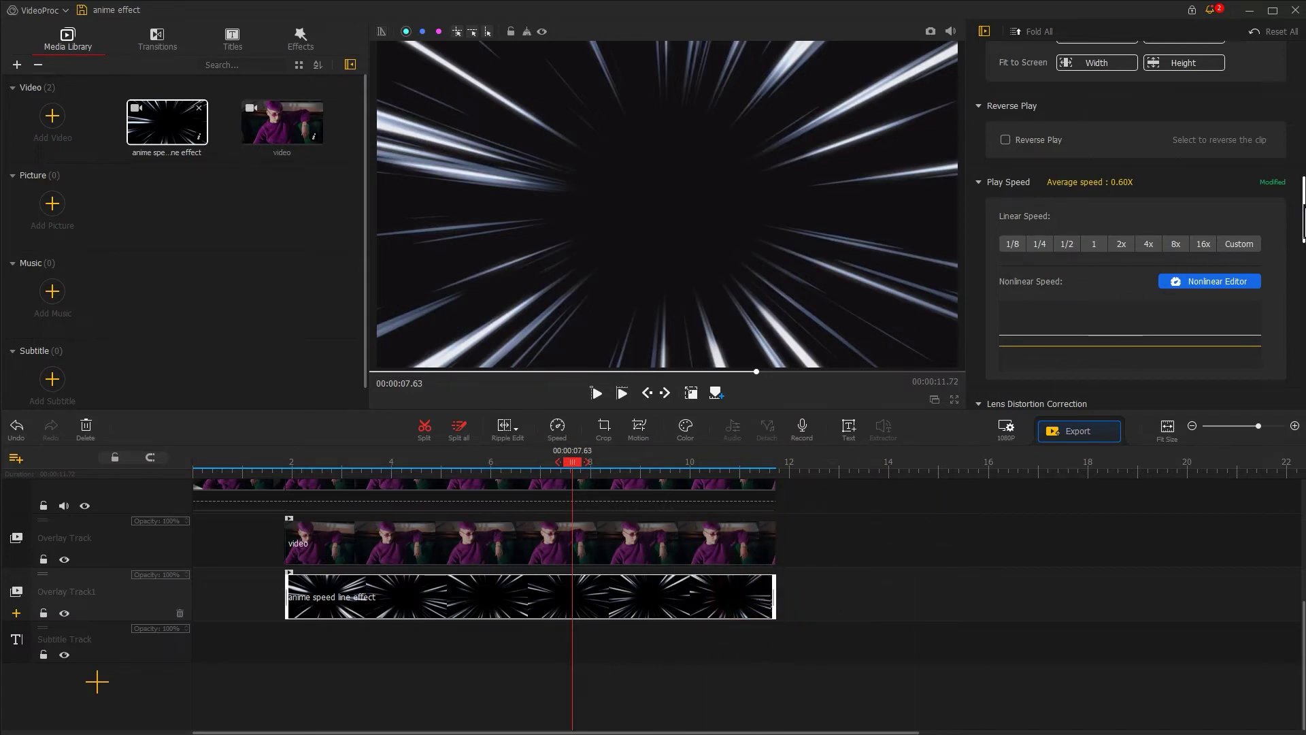
left_click_drag(1302, 204, 1286, 389)
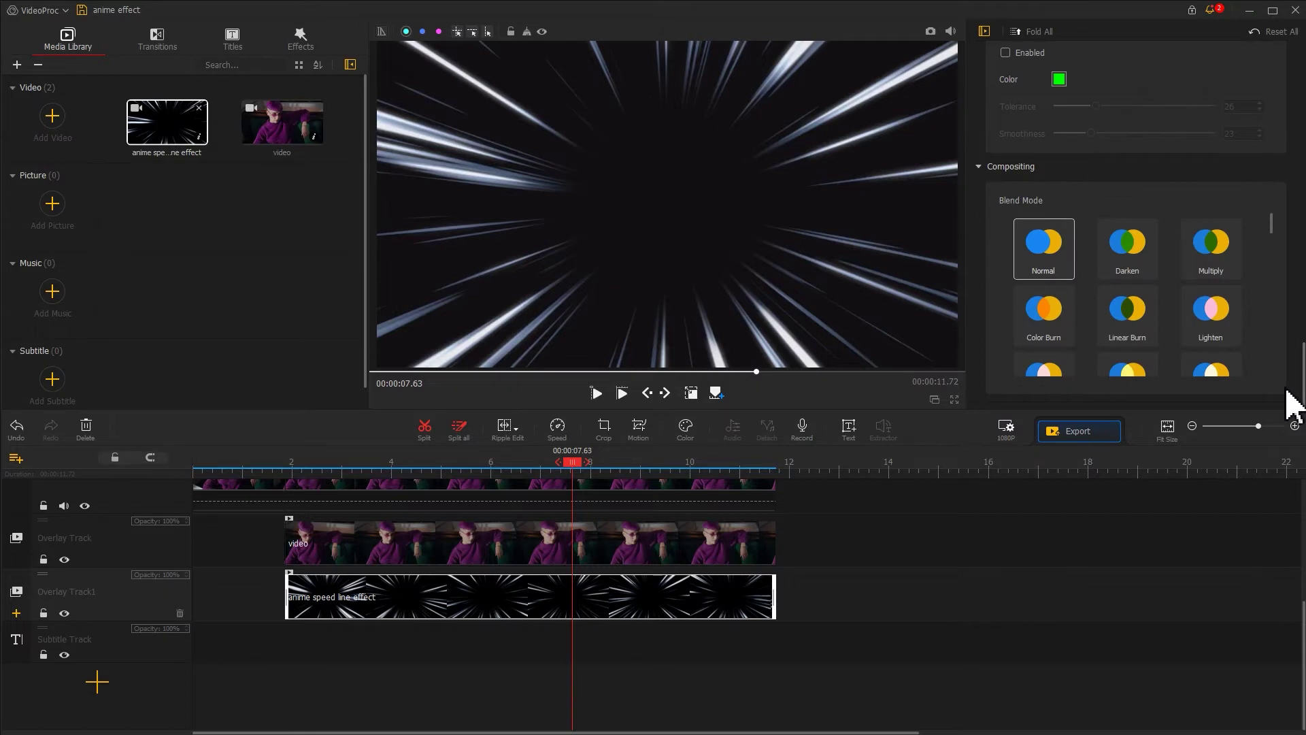
left_click_drag(1271, 237, 1273, 271)
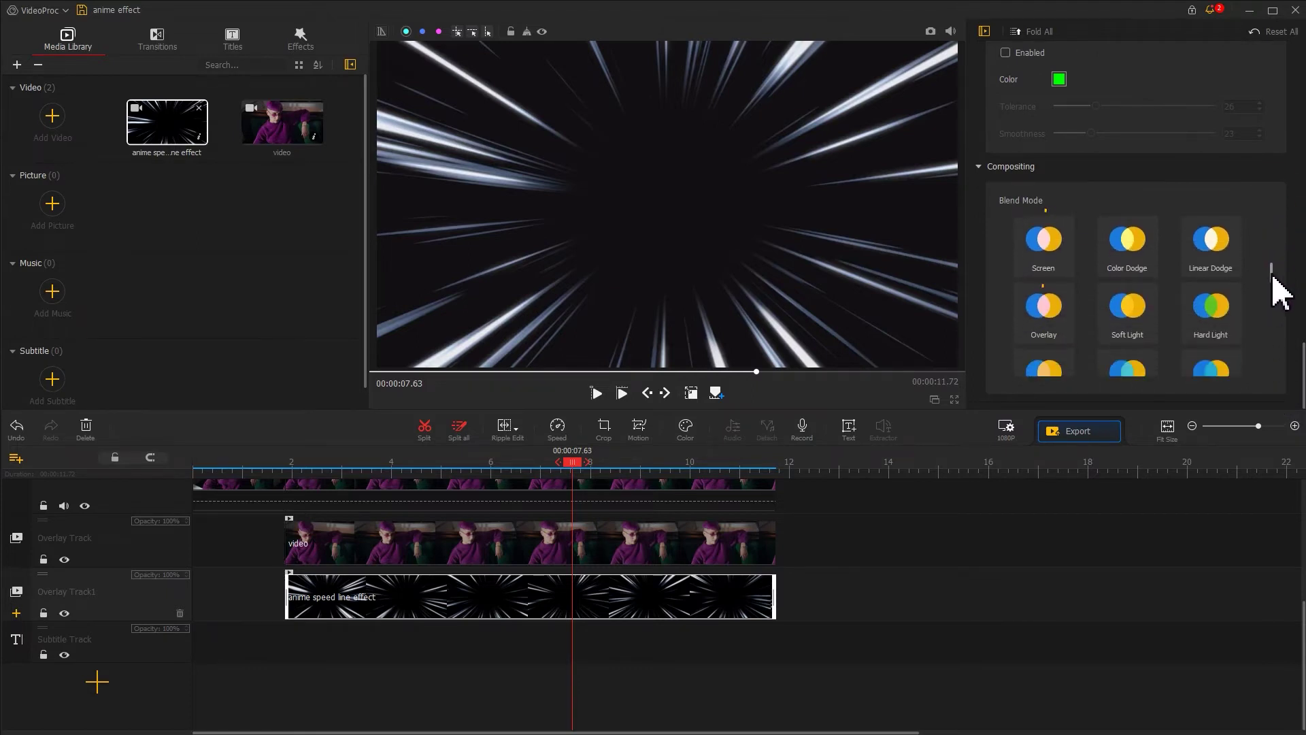
left_click(1053, 250)
left_click_drag(213, 460, 160, 480)
key("space")
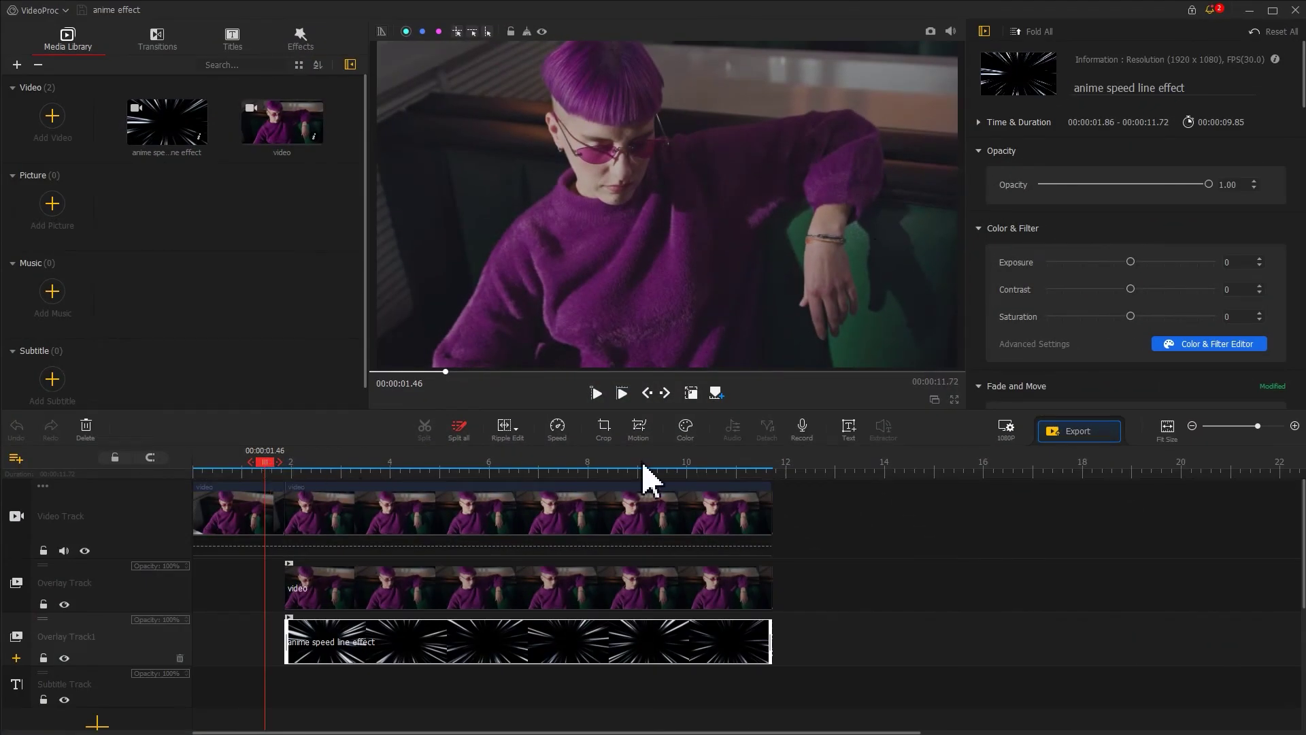
- Add a 'Text Here' title at 1.46 s and stretch it to end at 00:00:11.72
left_click(847, 432)
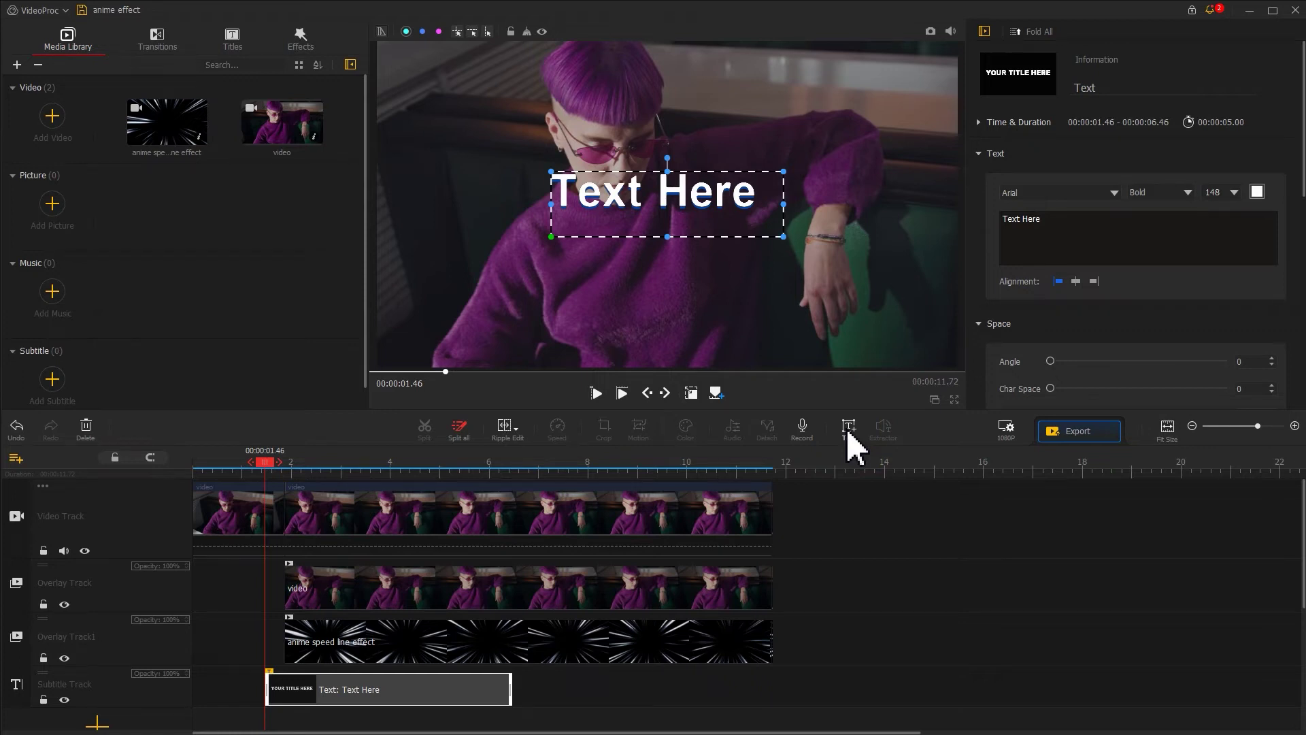
left_click_drag(511, 688, 776, 687)
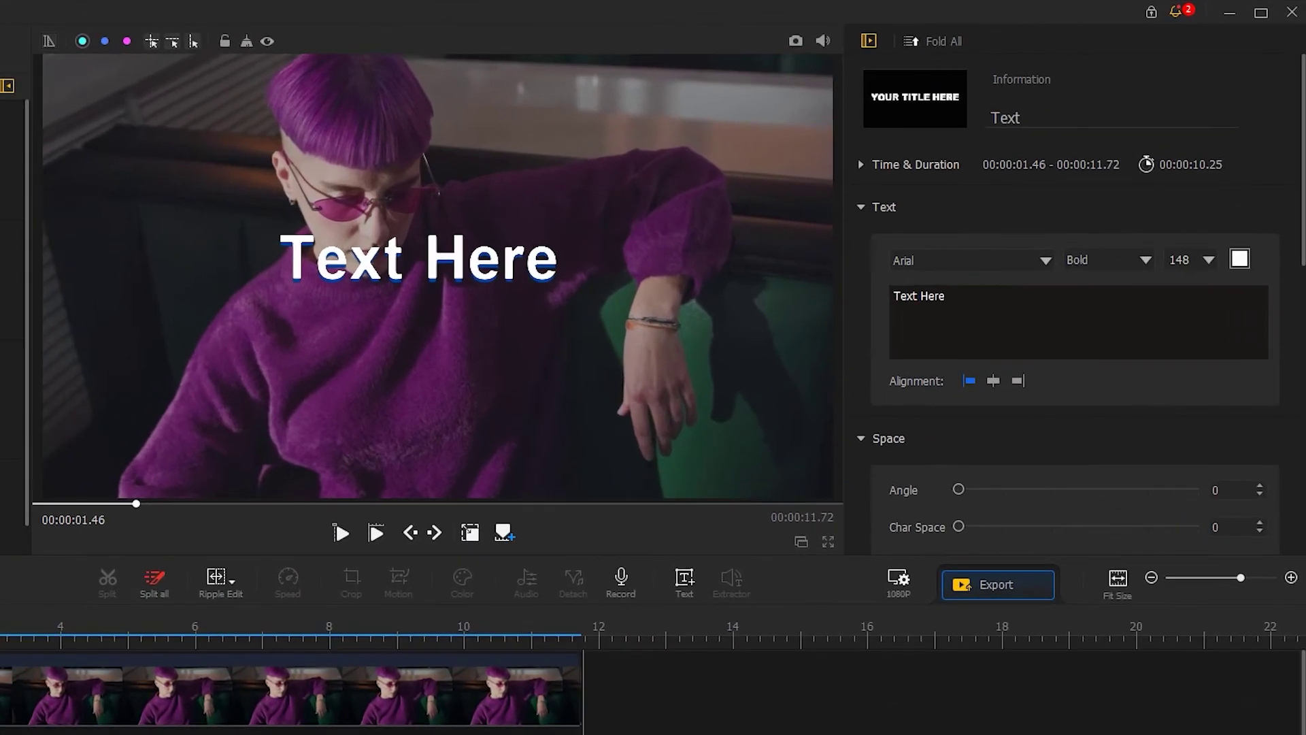
- Paste the caption 人間をやめるぞ！ over 'Text Here' and set it in Book Antiqua Bold
left_click_drag(990, 294, 897, 297)
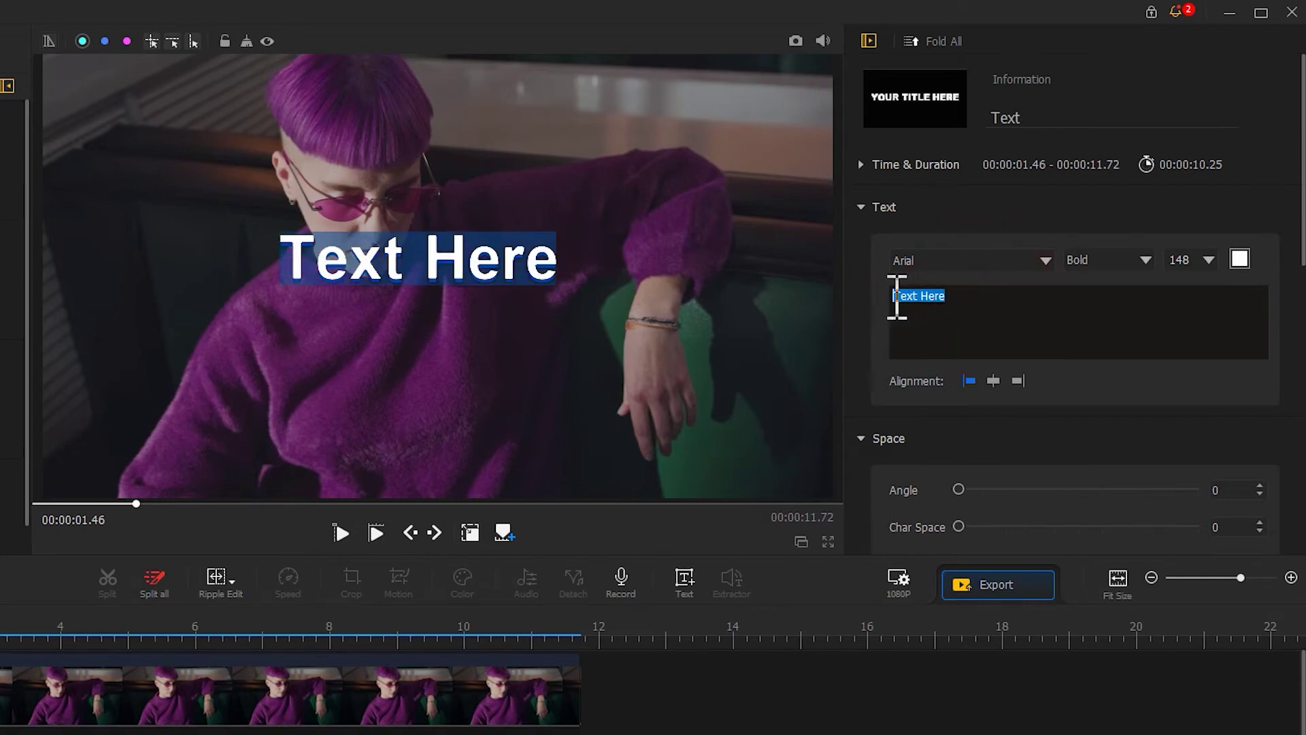
type("人間をやめるぞ！")
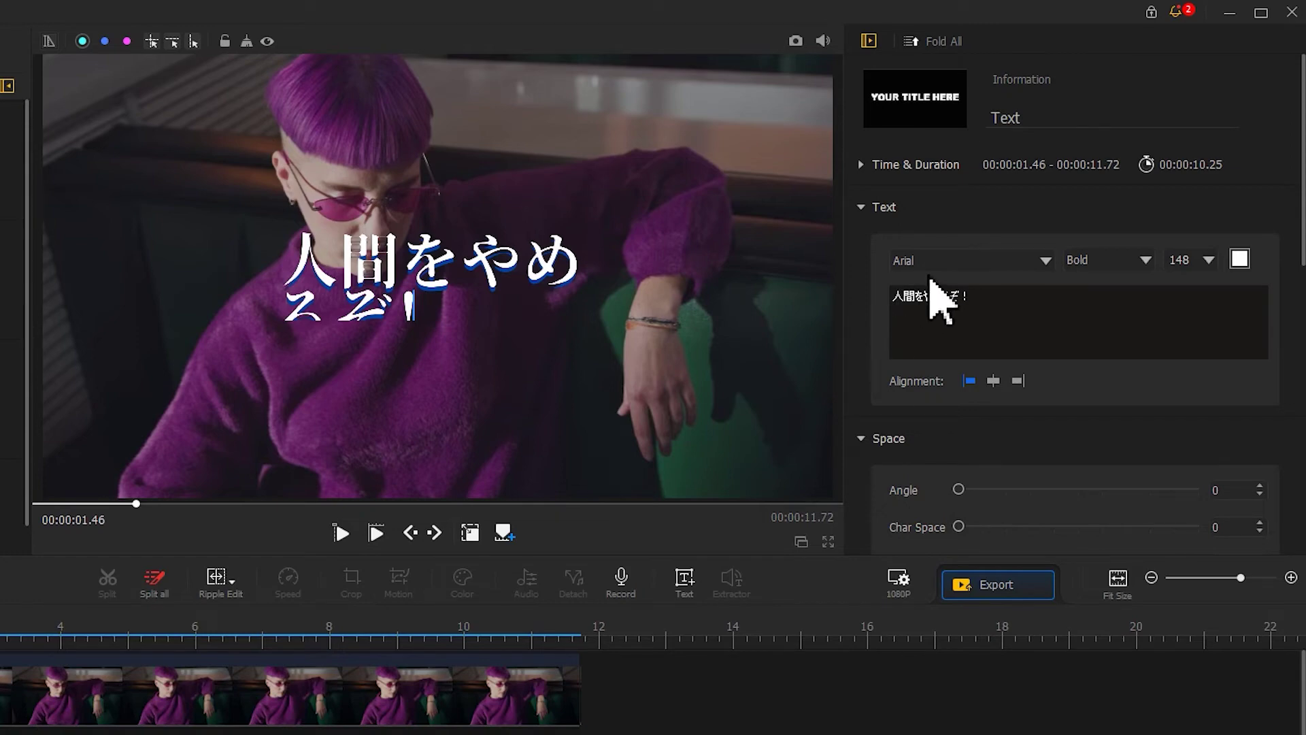
left_click(939, 262)
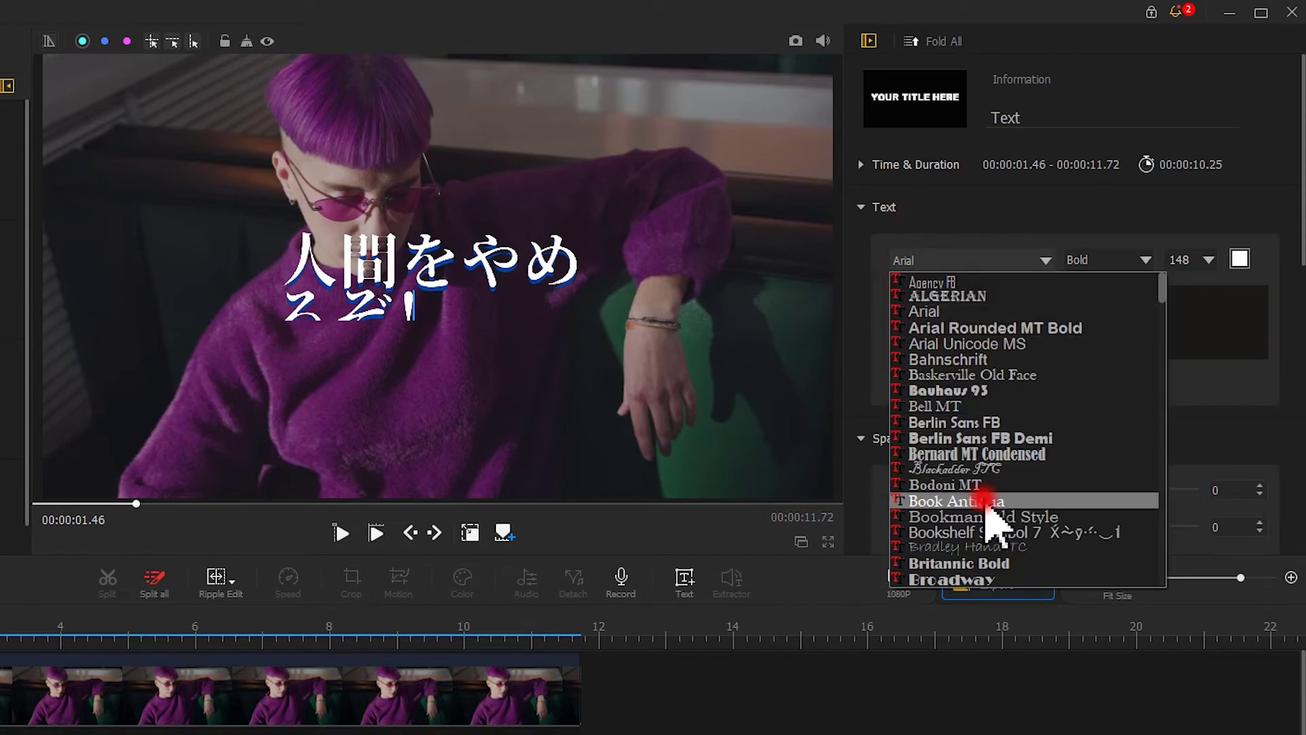
left_click(956, 501)
left_click(1103, 259)
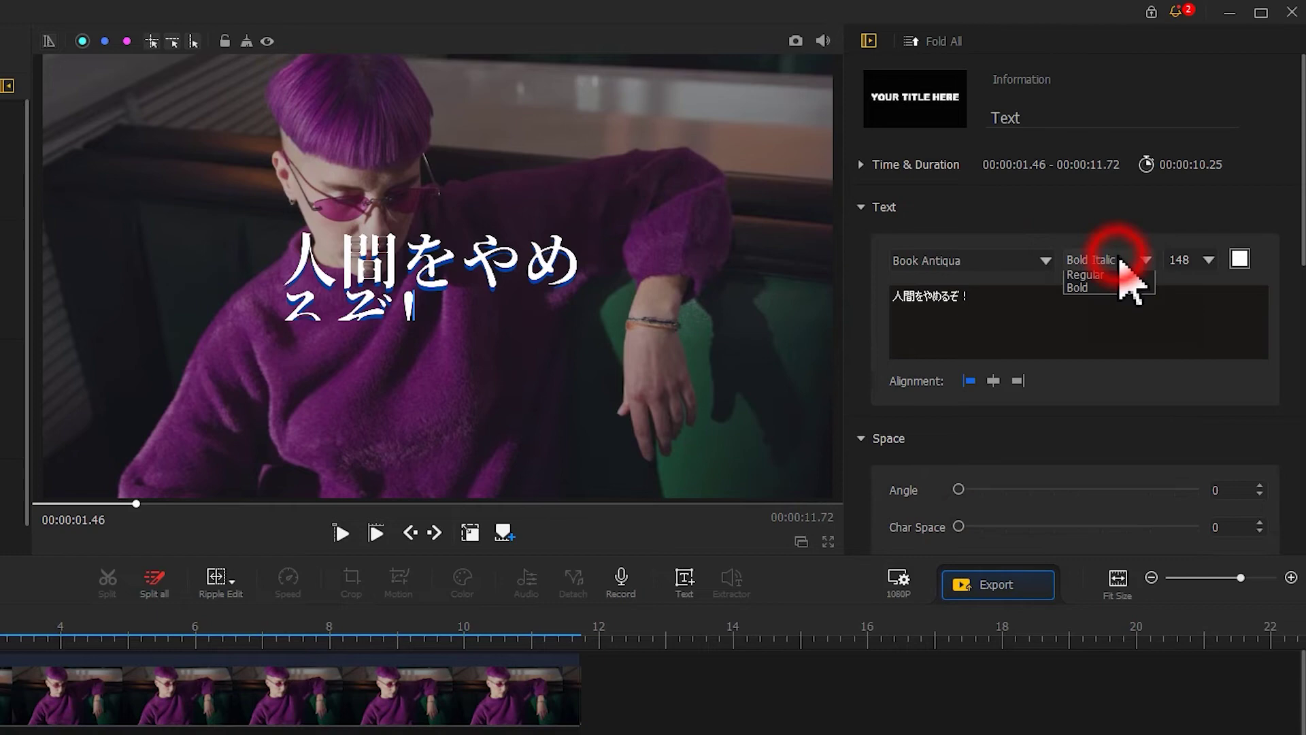
left_click(1102, 317)
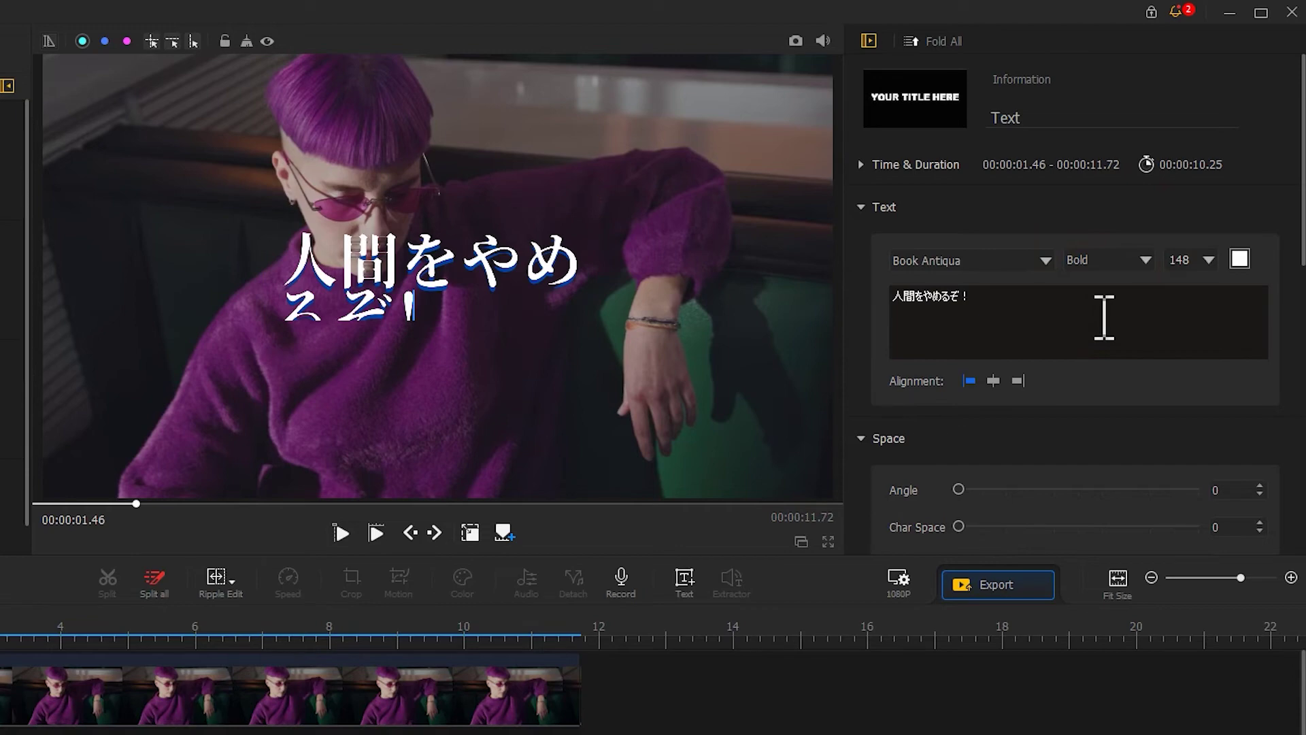
- Change the caption text colour to yellow #ffd21c
left_click(1237, 260)
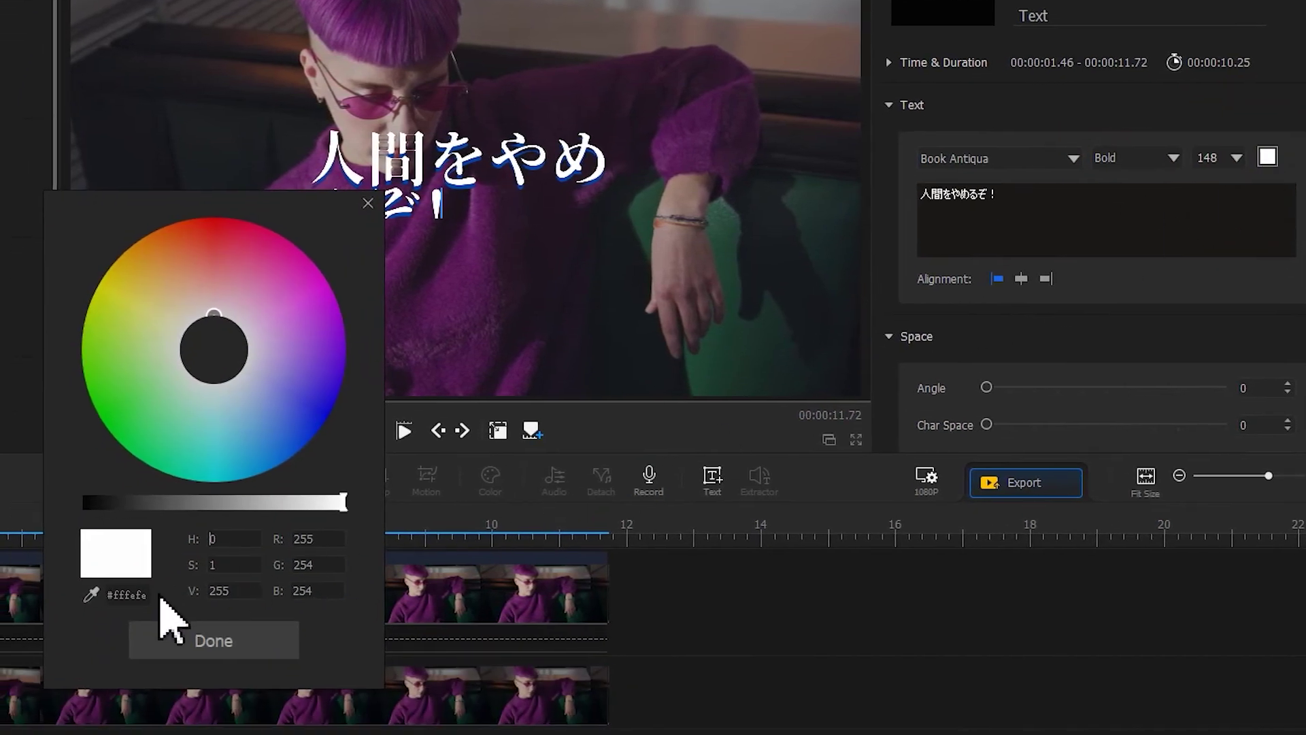
double_click(130, 596)
type("#ffd21c")
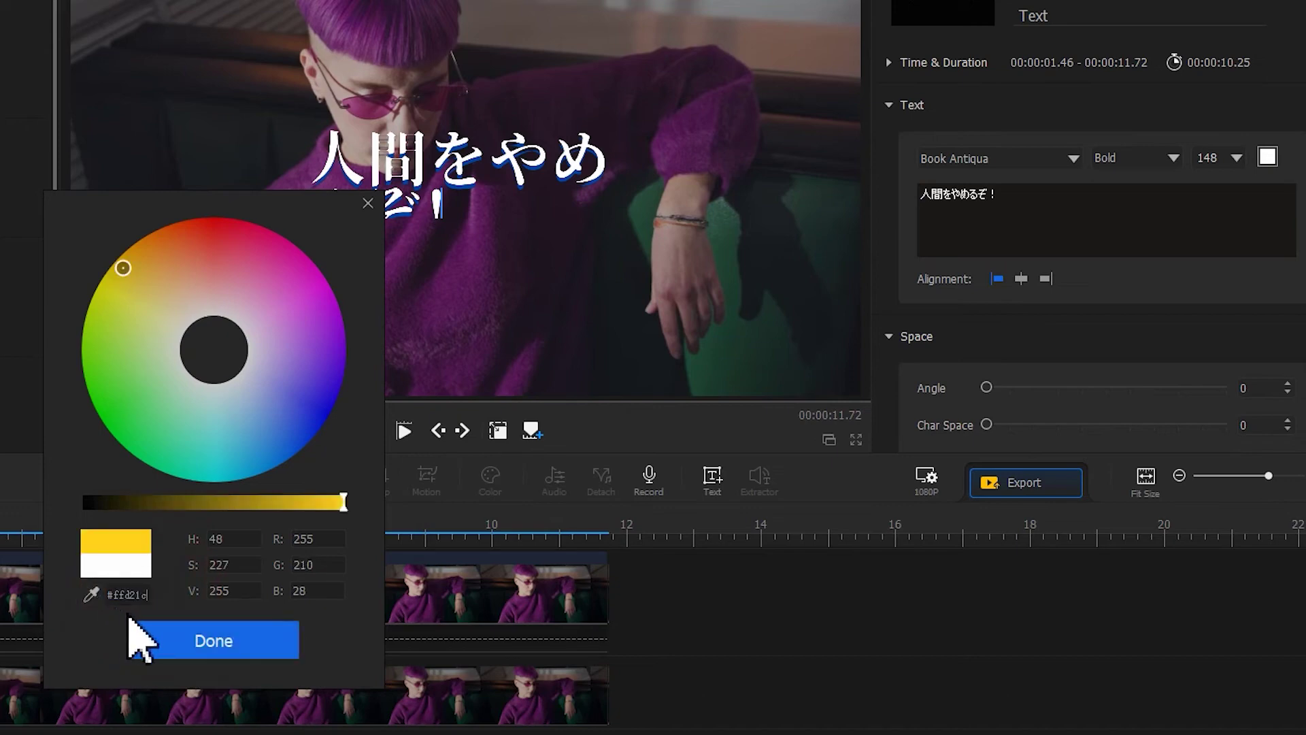
left_click(219, 656)
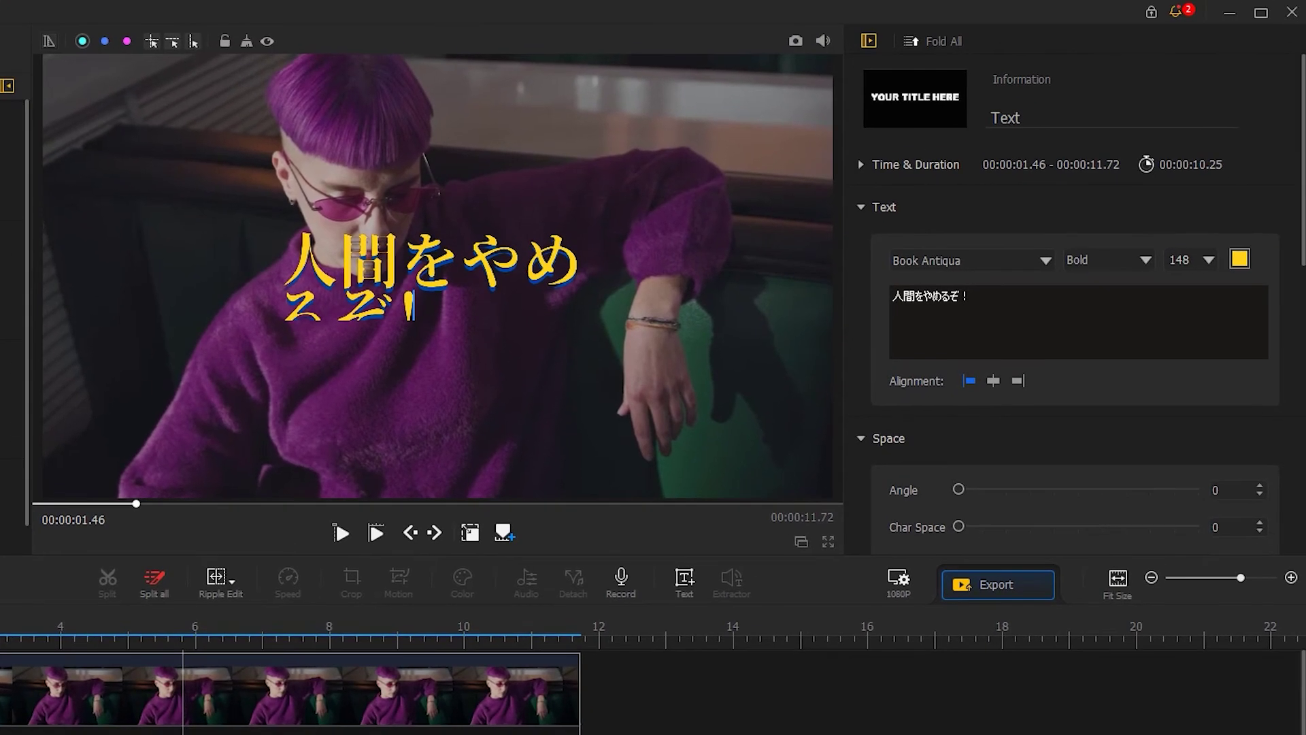
- Widen the caption to fit on one line and move it to the lower left of the frame
left_click(470, 537)
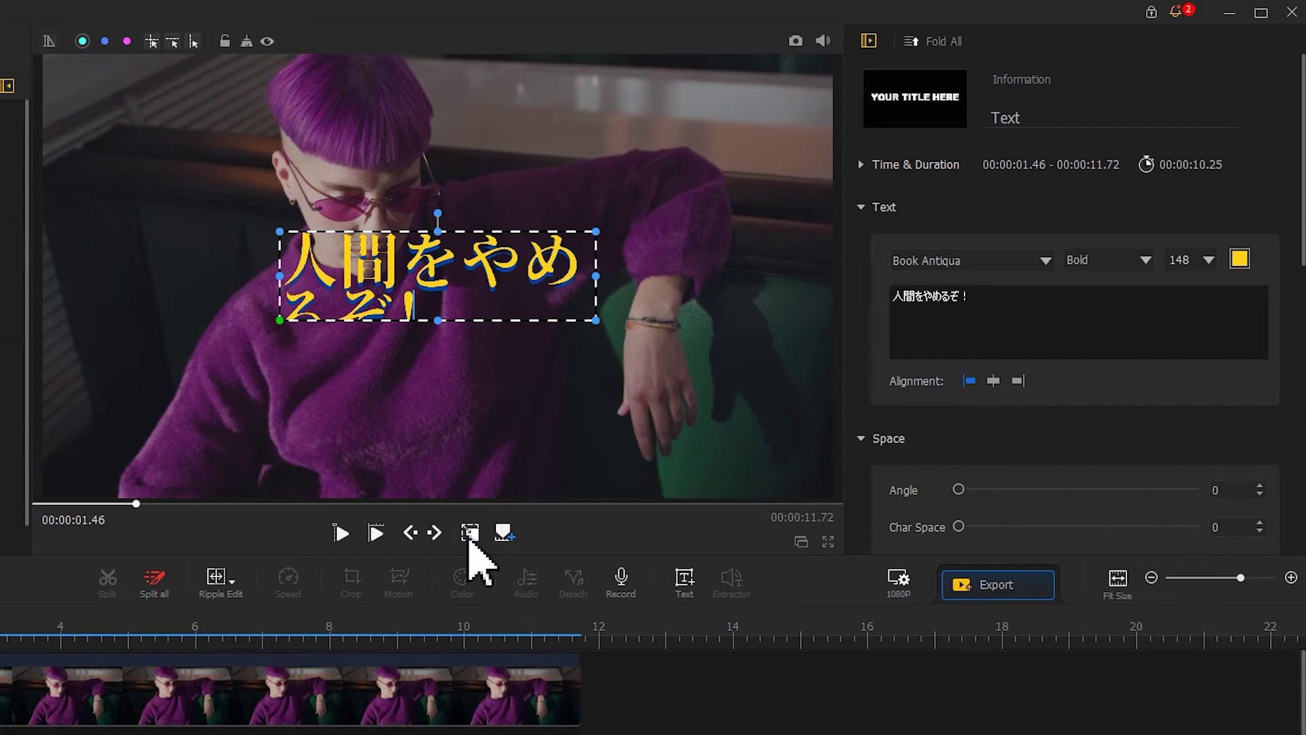
left_click_drag(275, 279, 102, 277)
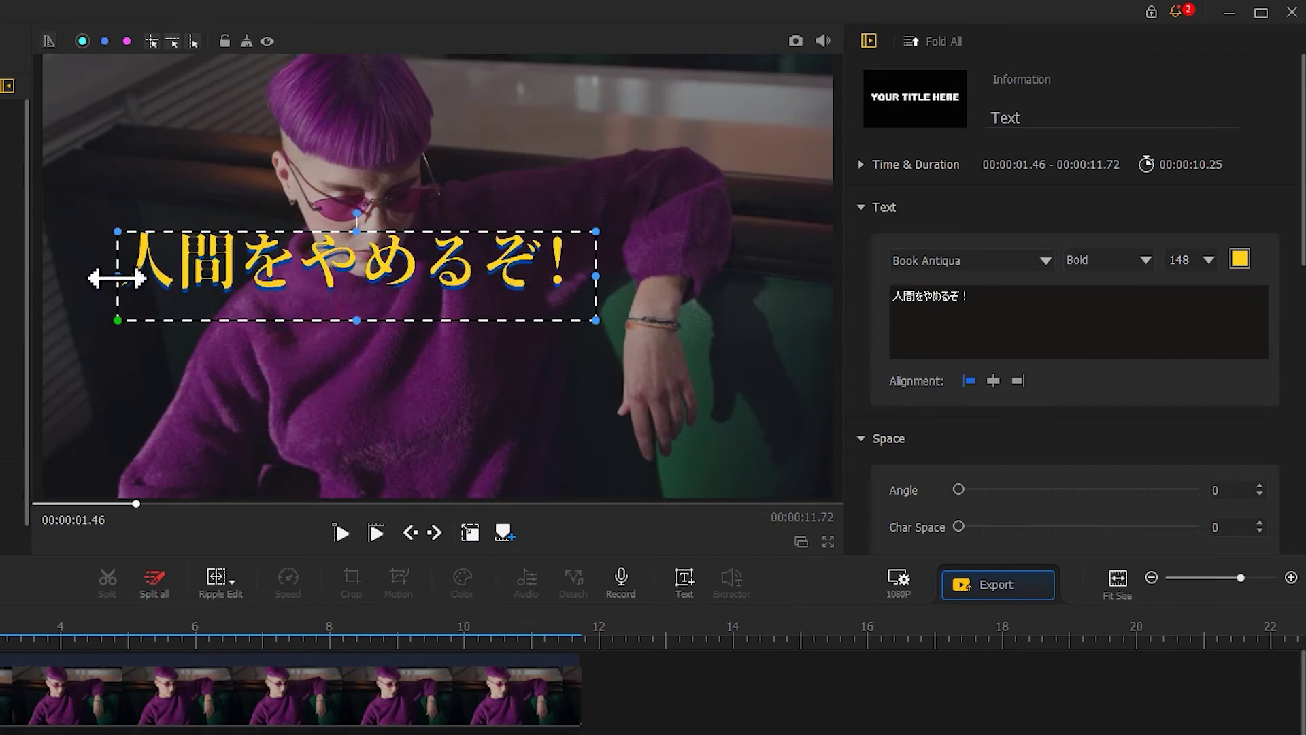
left_click_drag(251, 279, 201, 431)
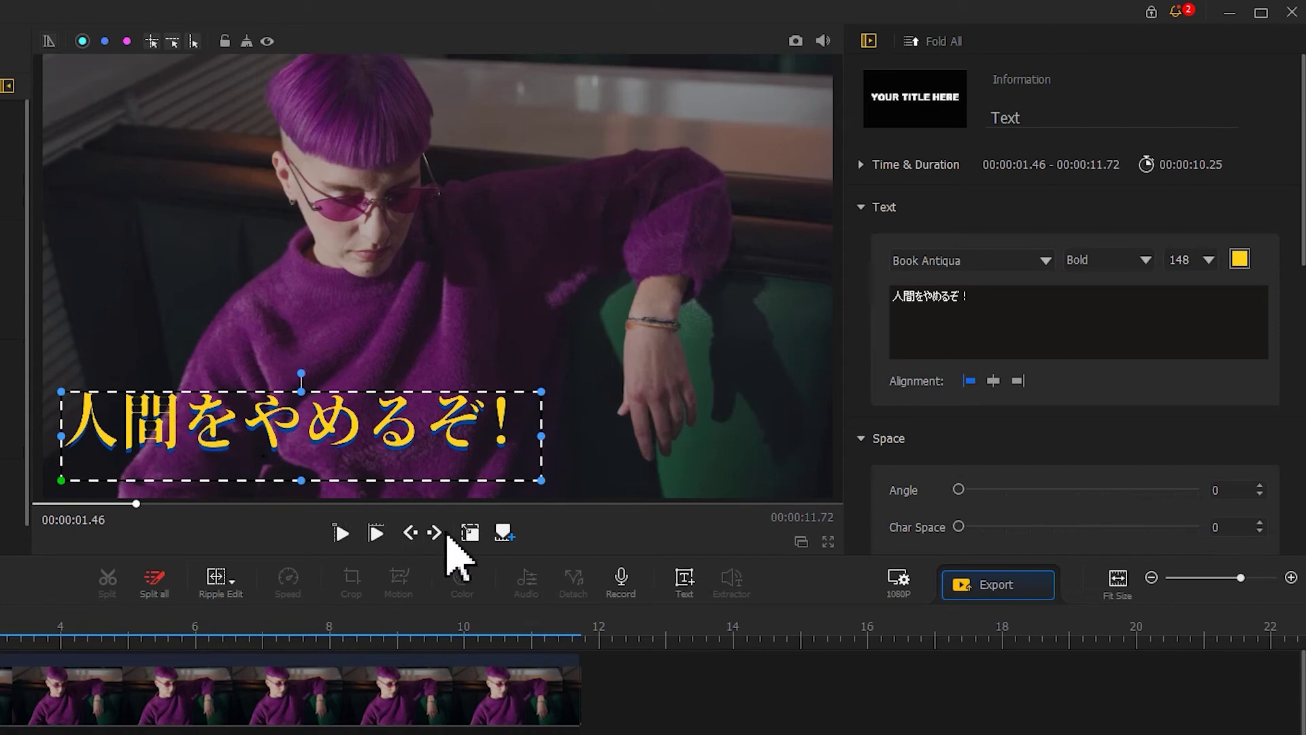
left_click(470, 534)
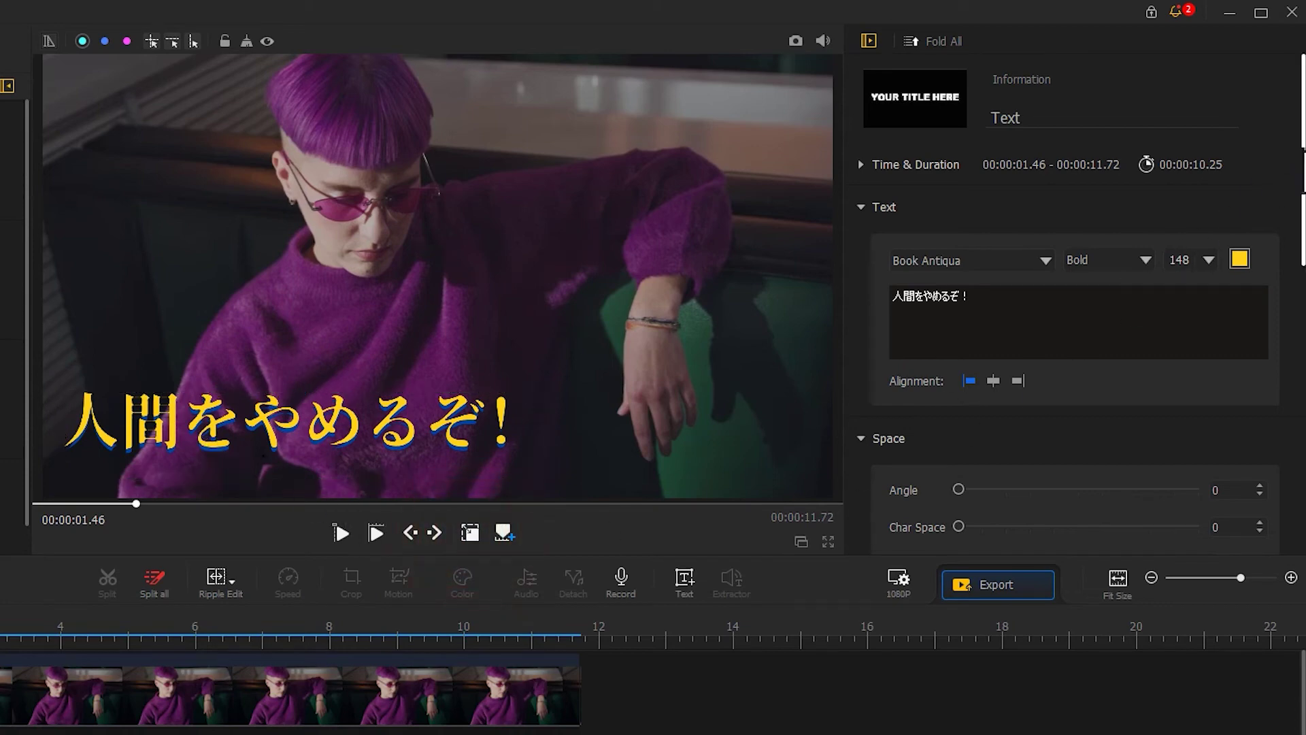
- Set the caption's text shadow colour to white #ffffff and its offset to 13
left_click_drag(1283, 134, 1289, 544)
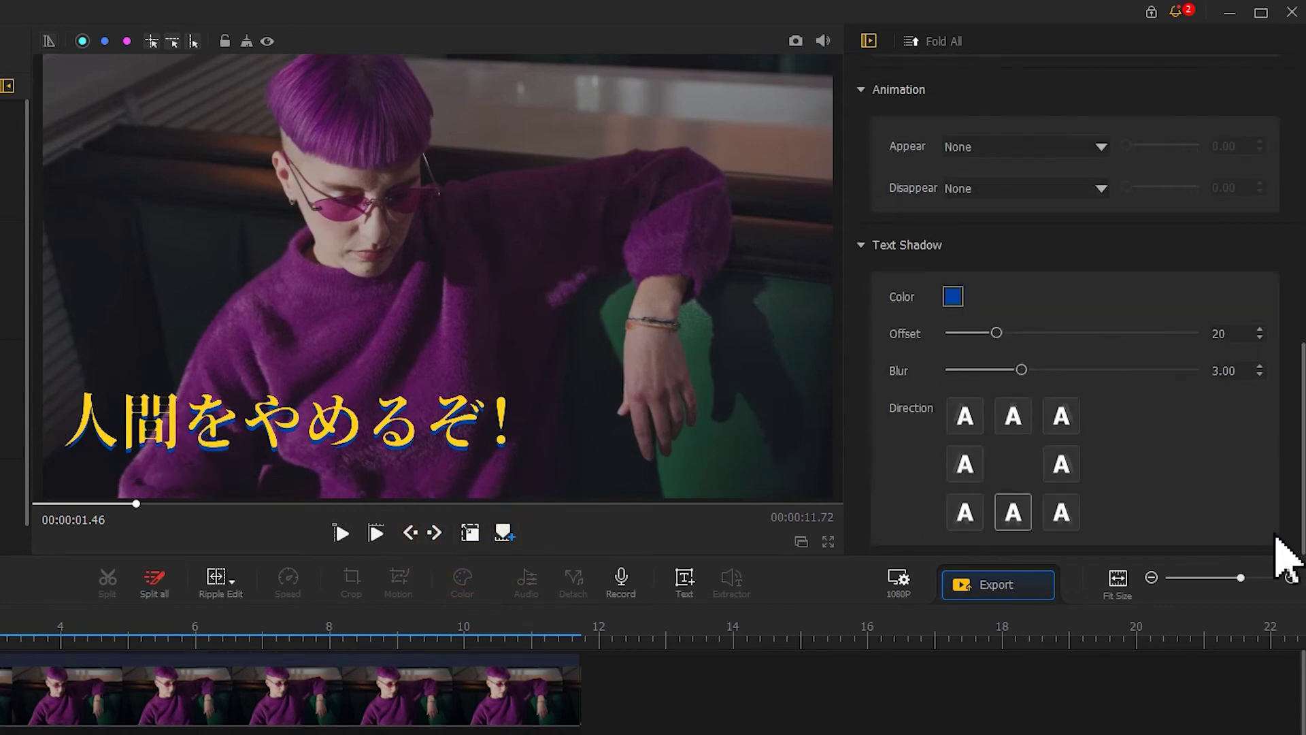
left_click(953, 296)
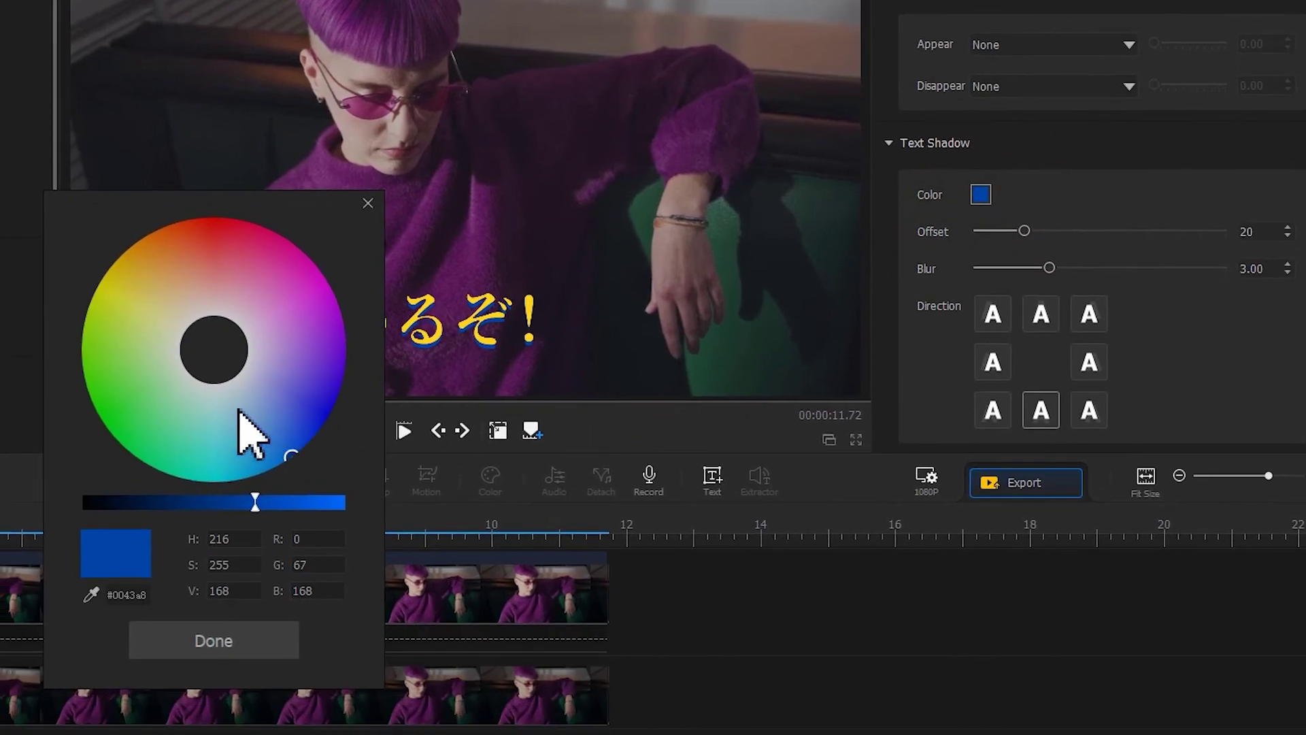
left_click(198, 379)
left_click(340, 502)
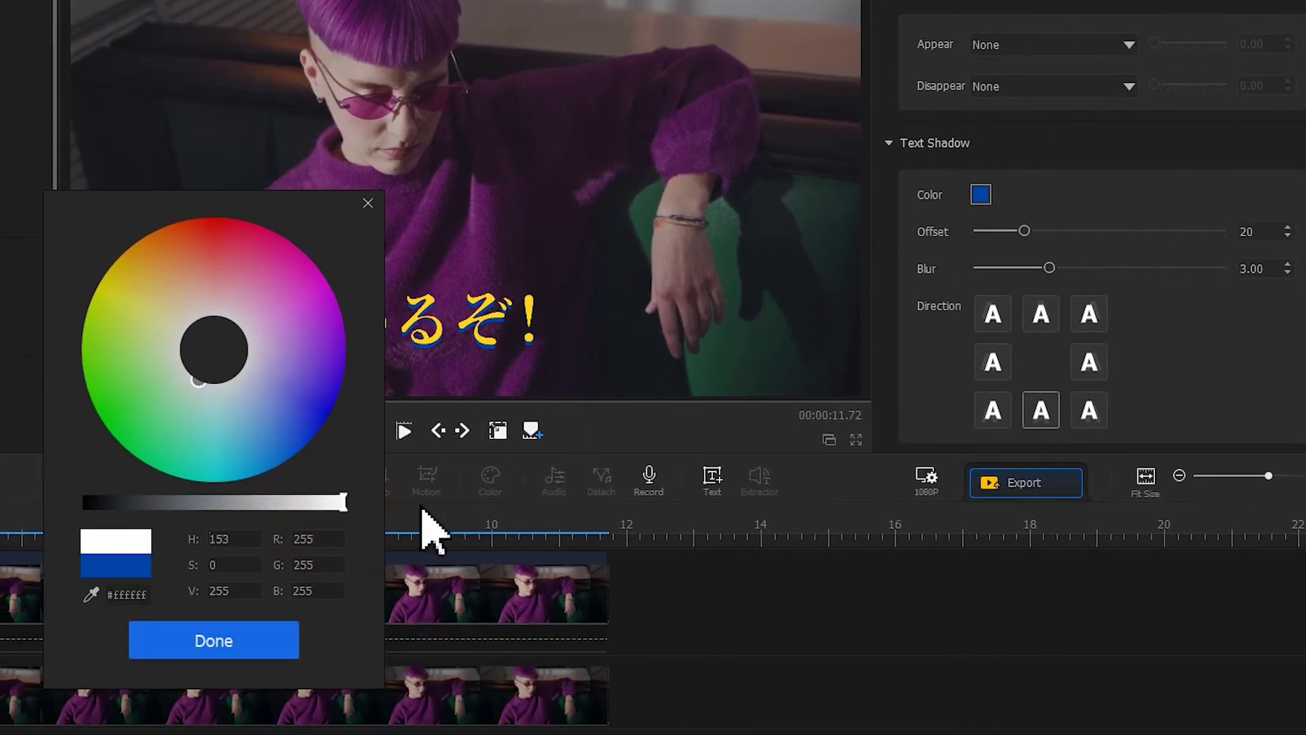
left_click(258, 641)
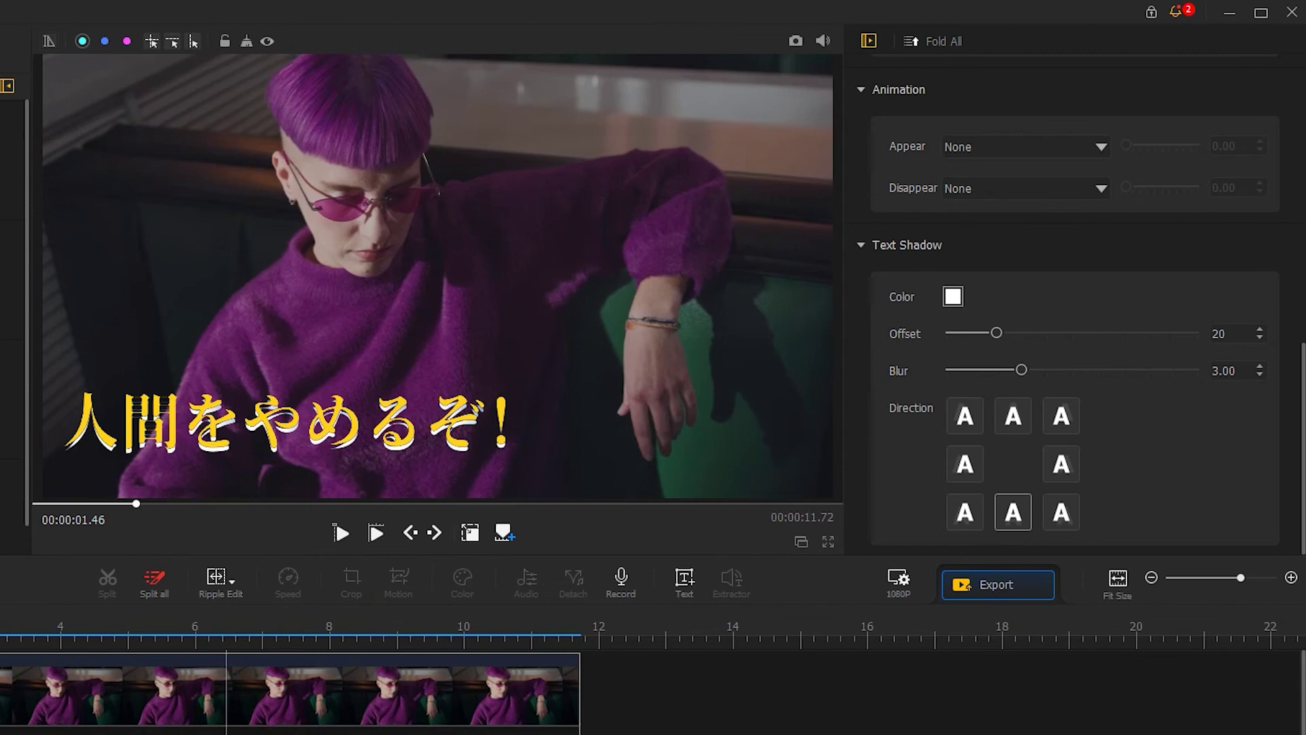
left_click_drag(996, 332, 983, 333)
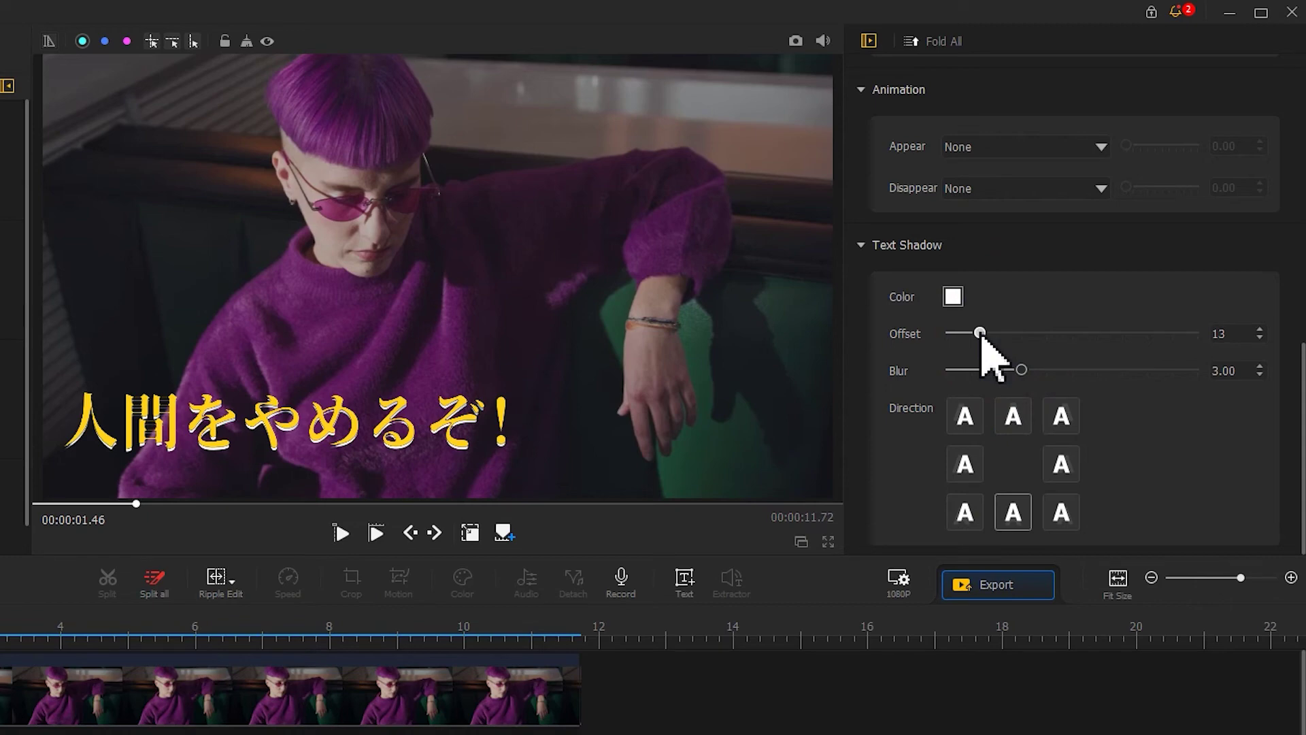
- Apply a Linear Blur appear animation to the caption with a 0.51-second duration
left_click(1000, 148)
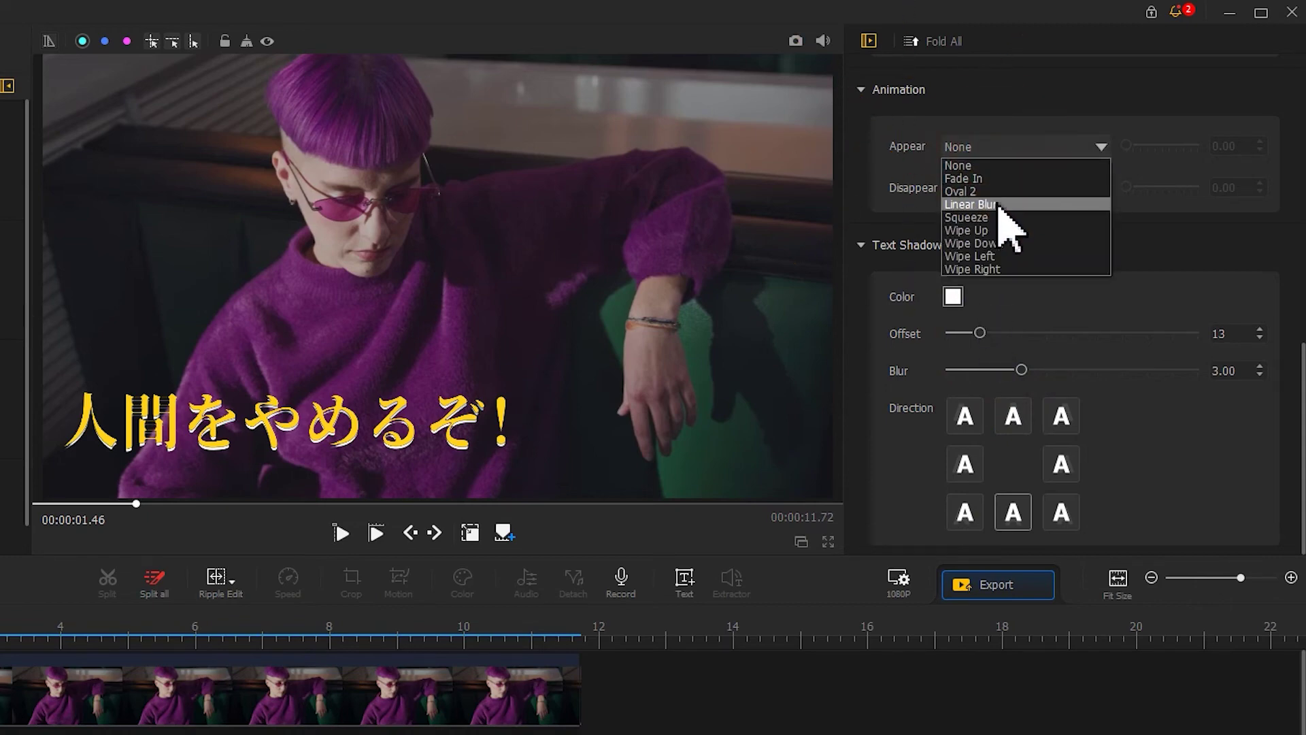
left_click(998, 204)
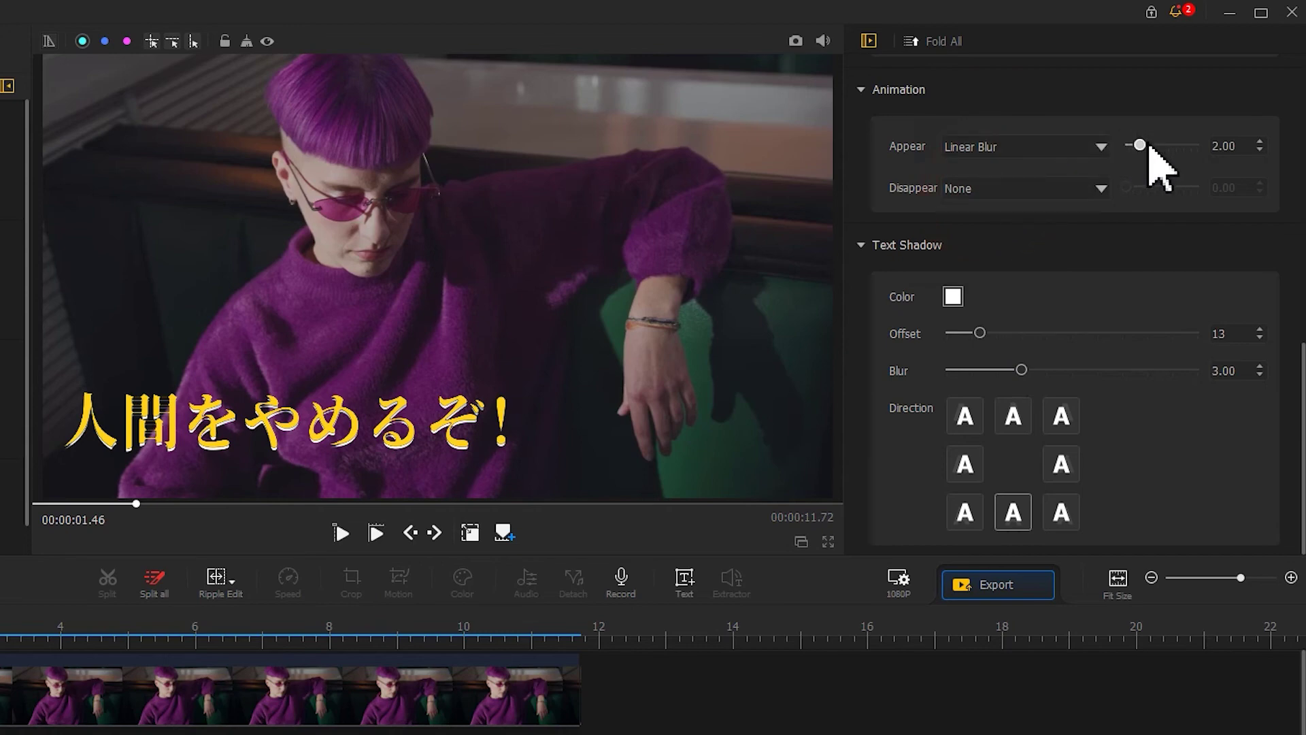
left_click_drag(1140, 146, 1133, 144)
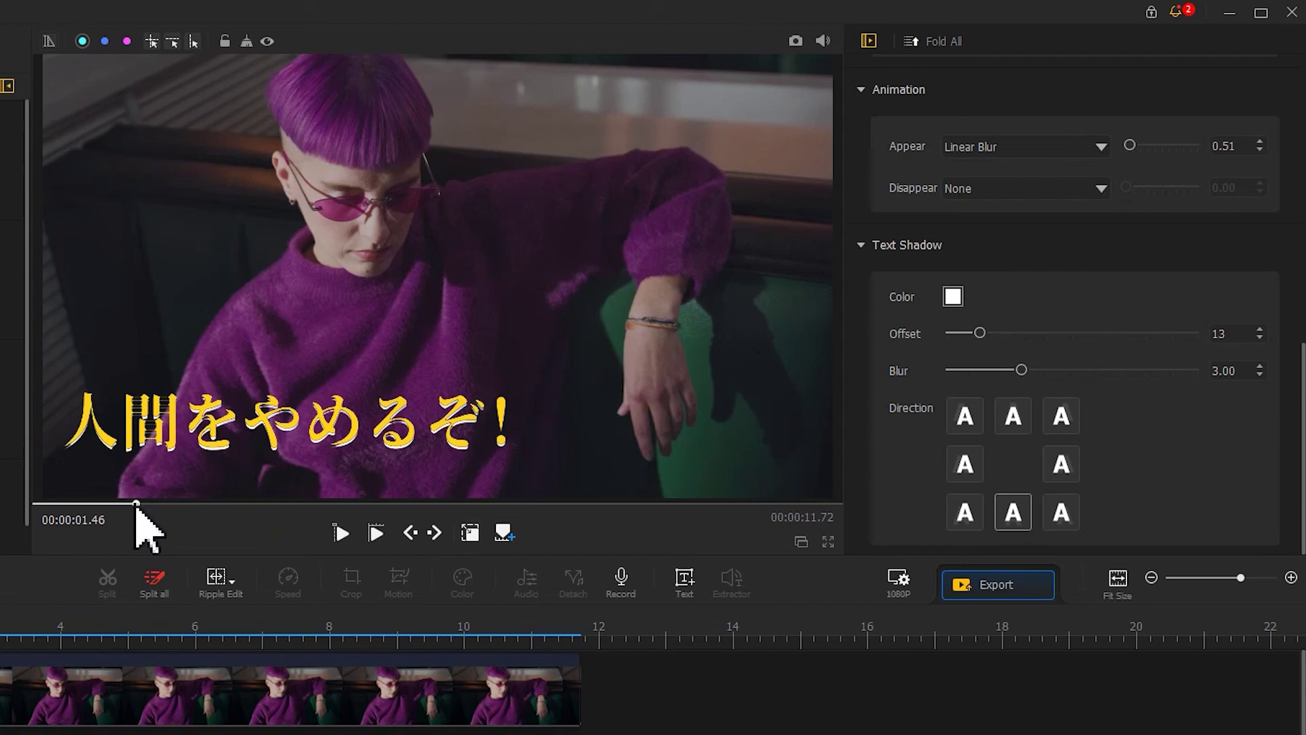
left_click_drag(136, 505, 36, 518)
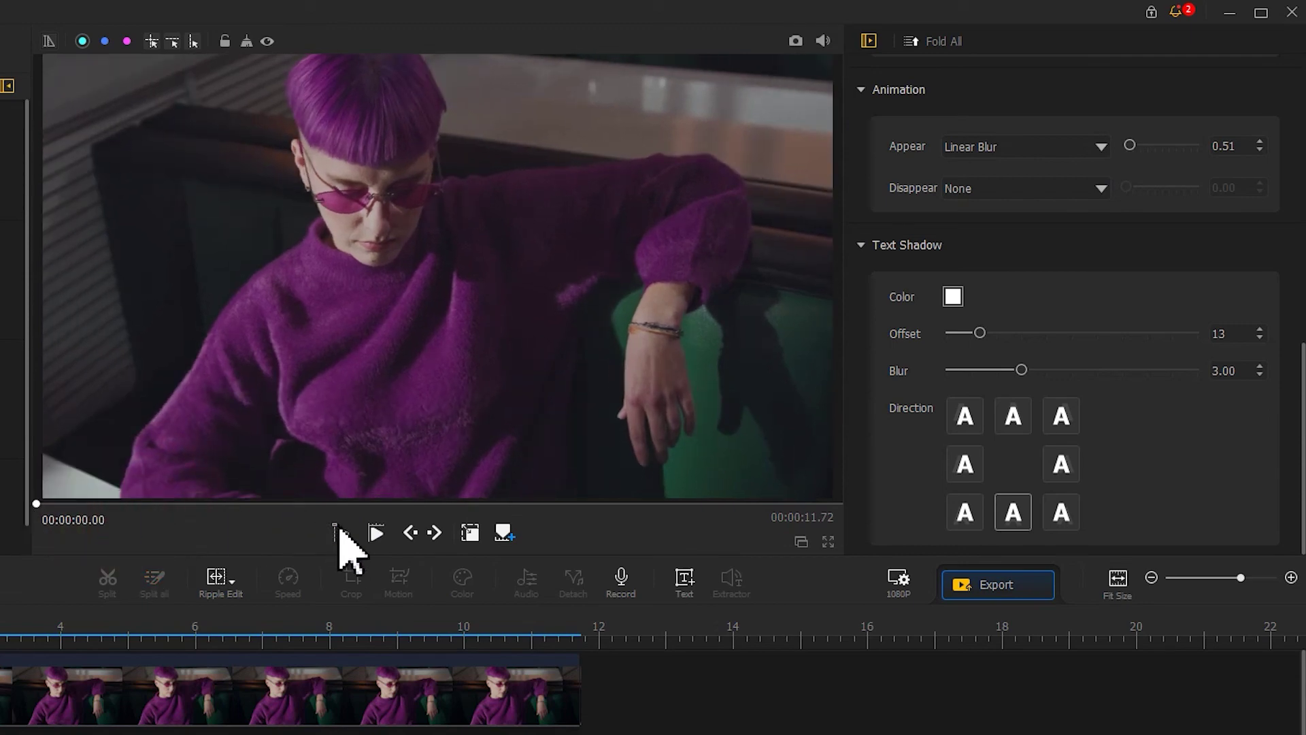
left_click(339, 534)
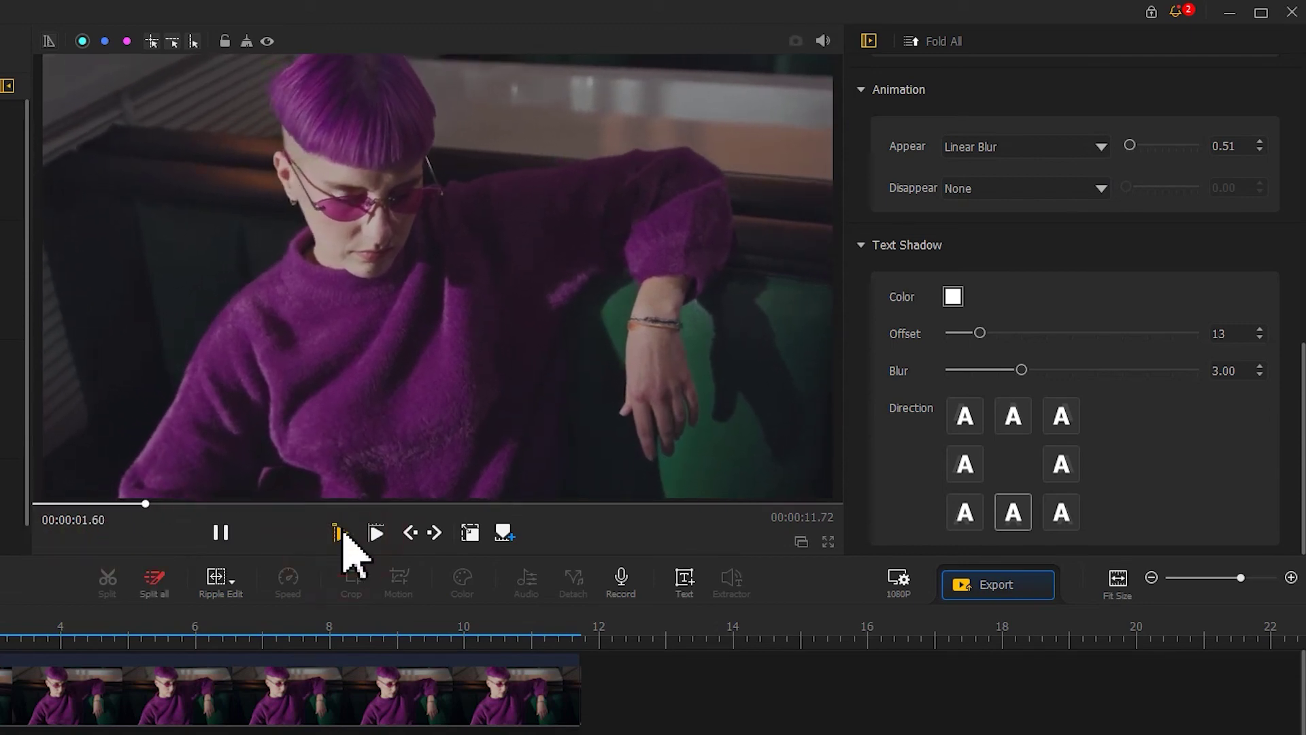